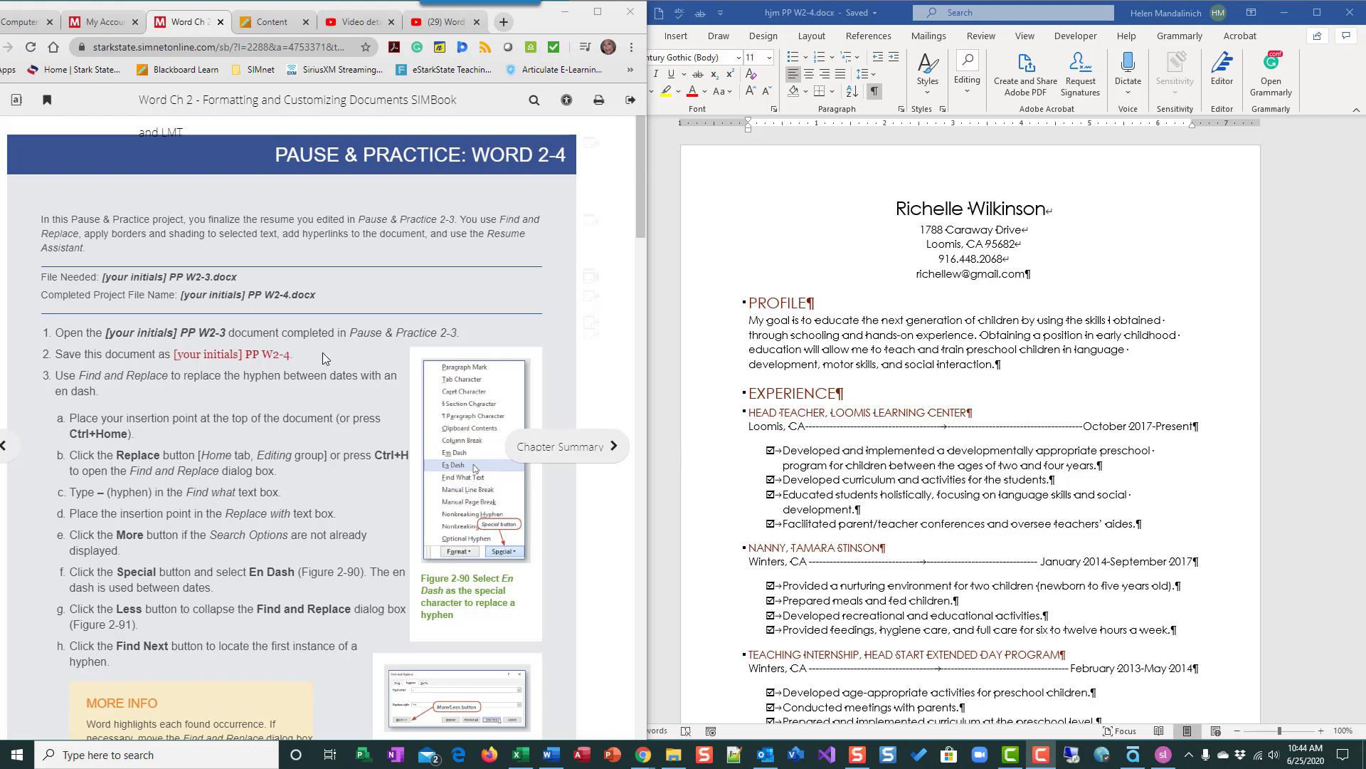
- Read the hyphen replacement instructions and hide the formatting marks in the resume document
scroll(322, 352, down, 2)
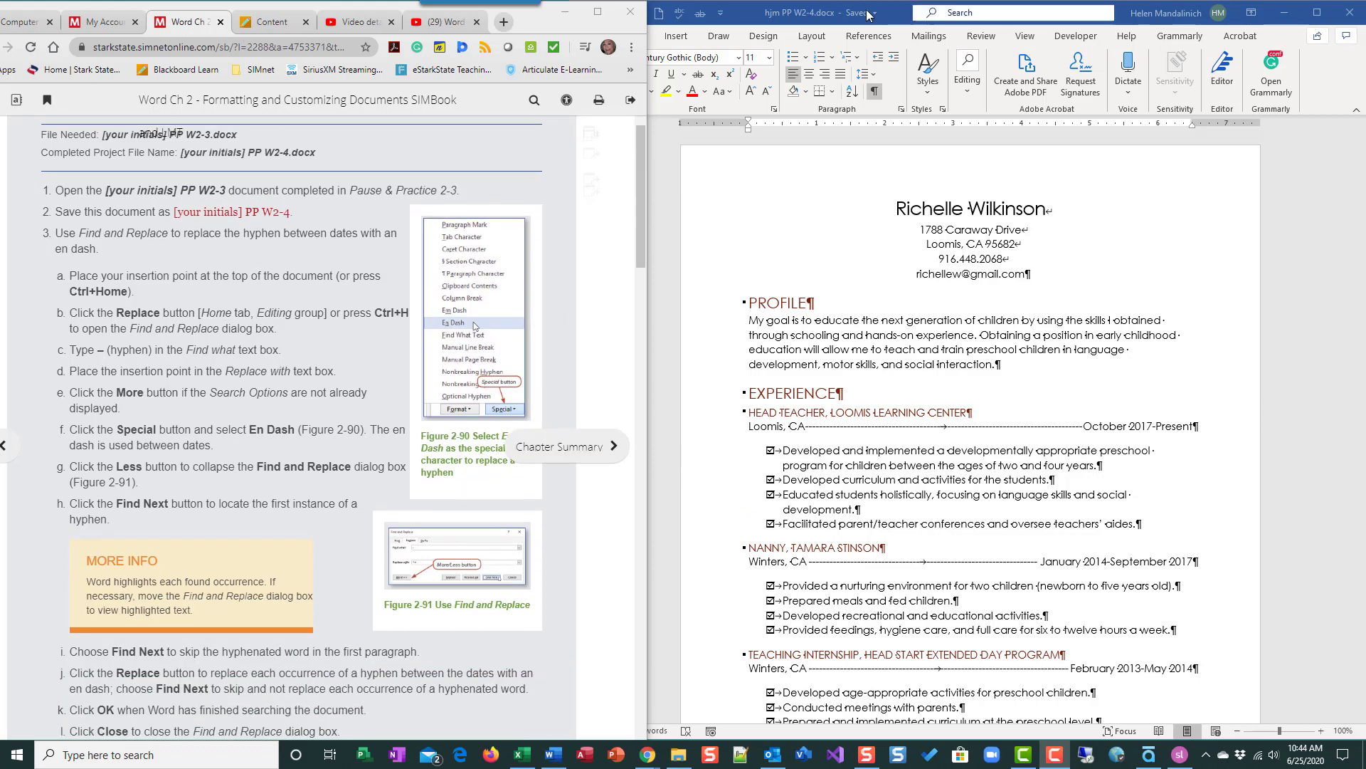
scroll(289, 302, down, 2)
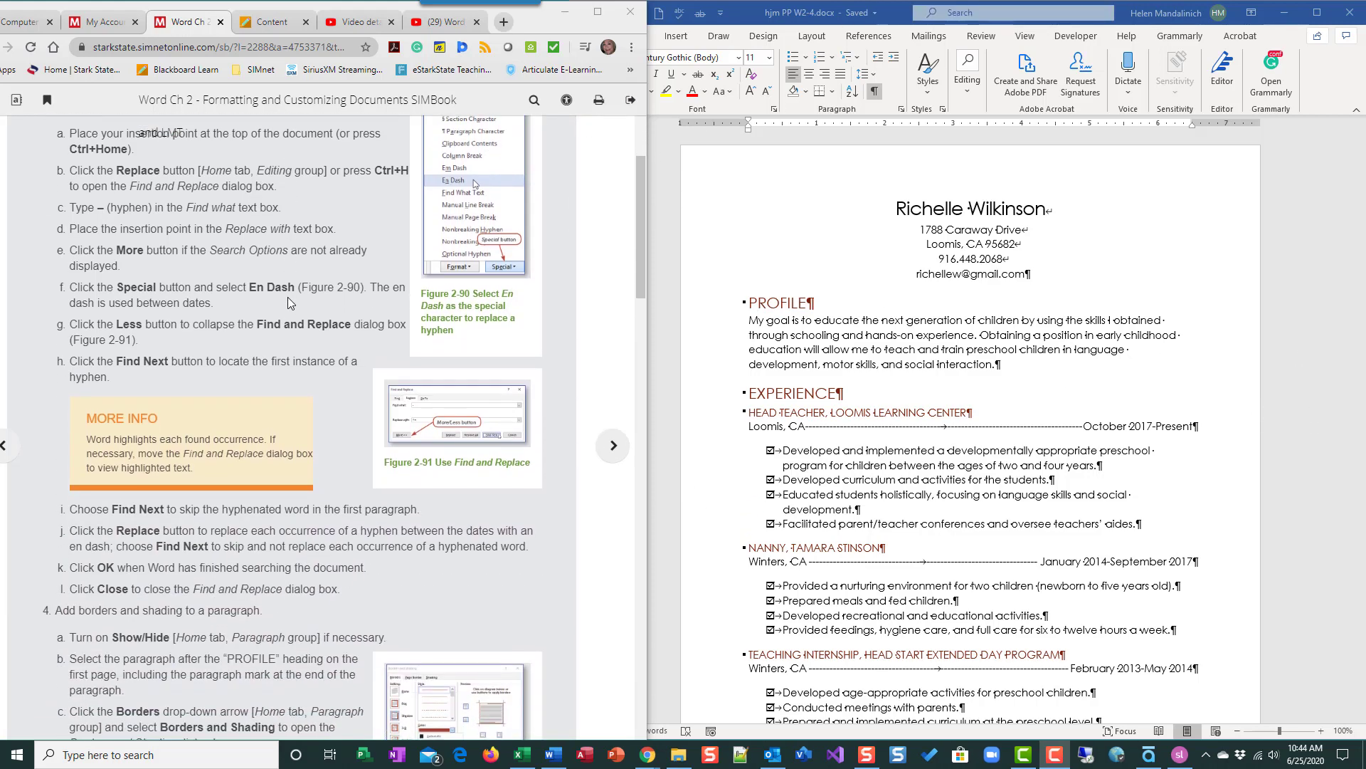
scroll(289, 299, up, 1)
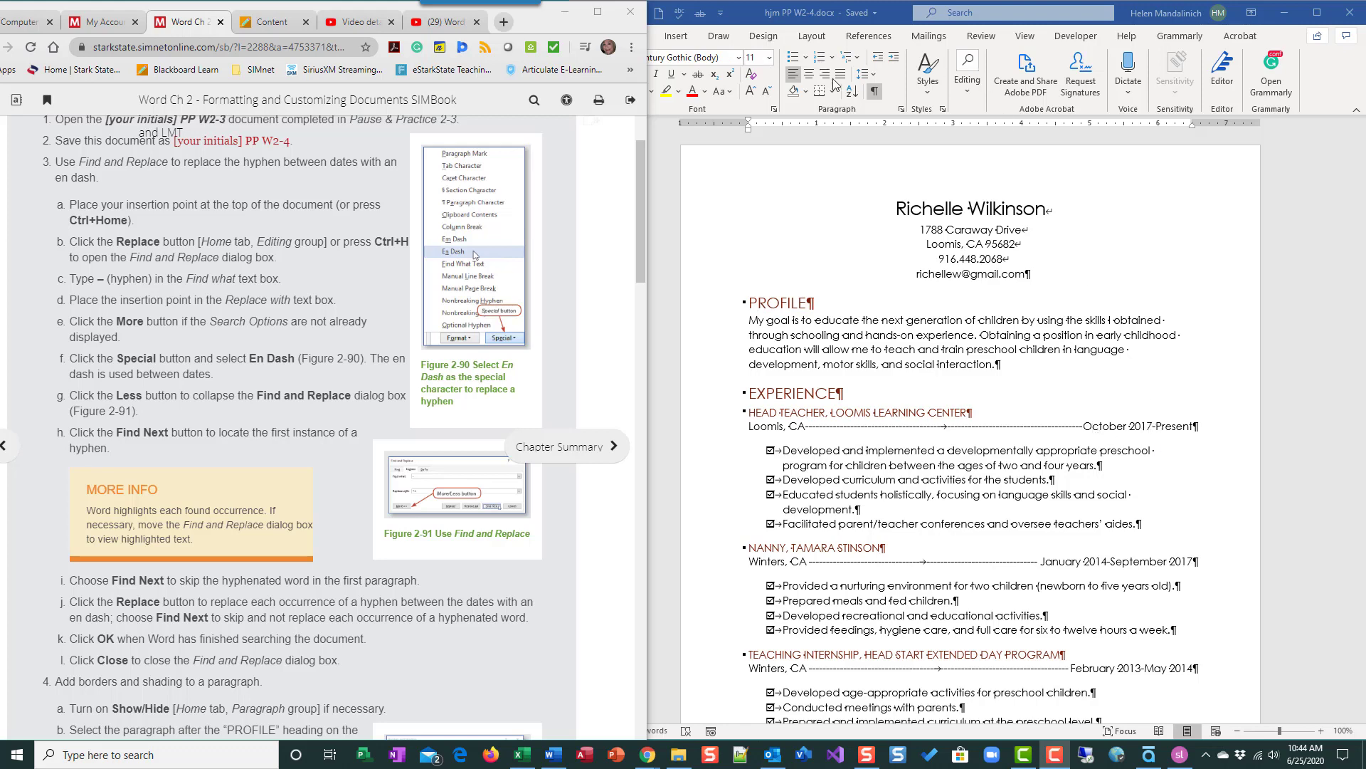
click(874, 97)
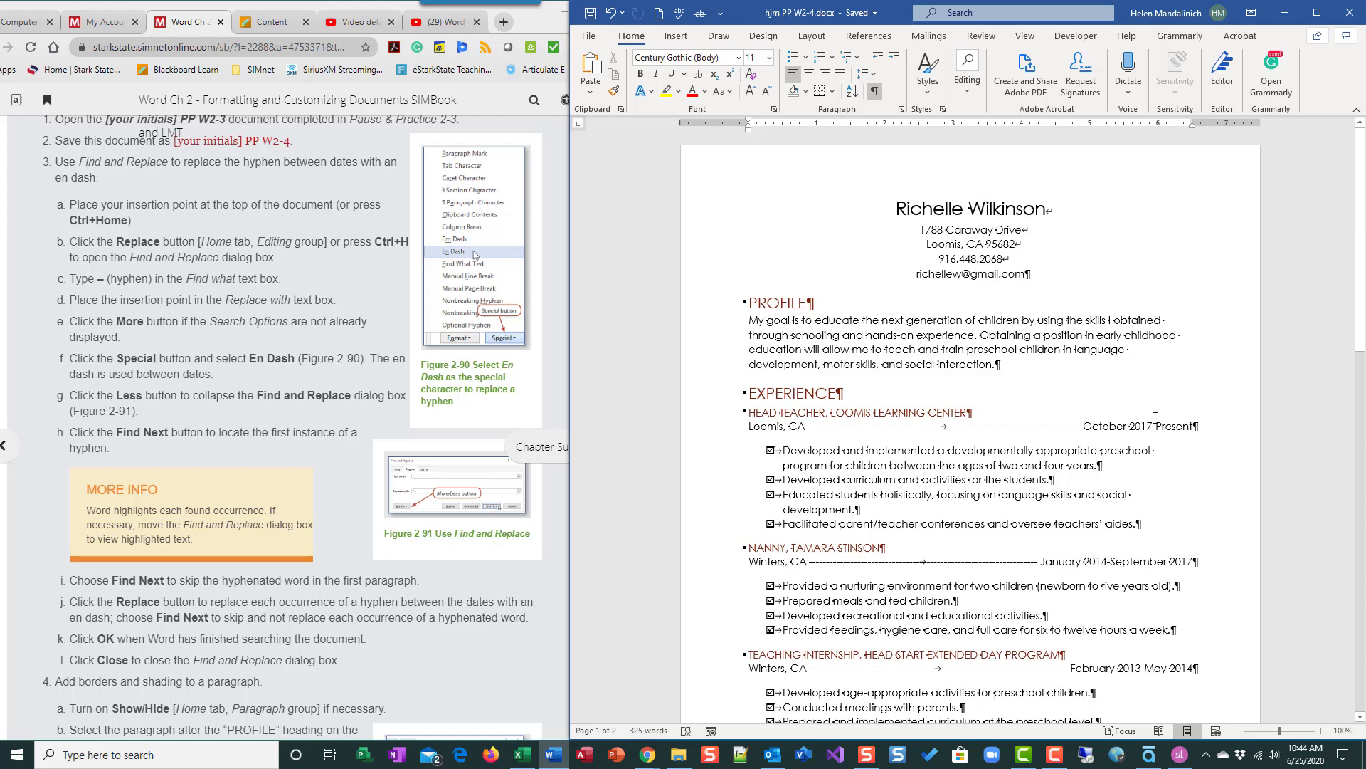
click(875, 95)
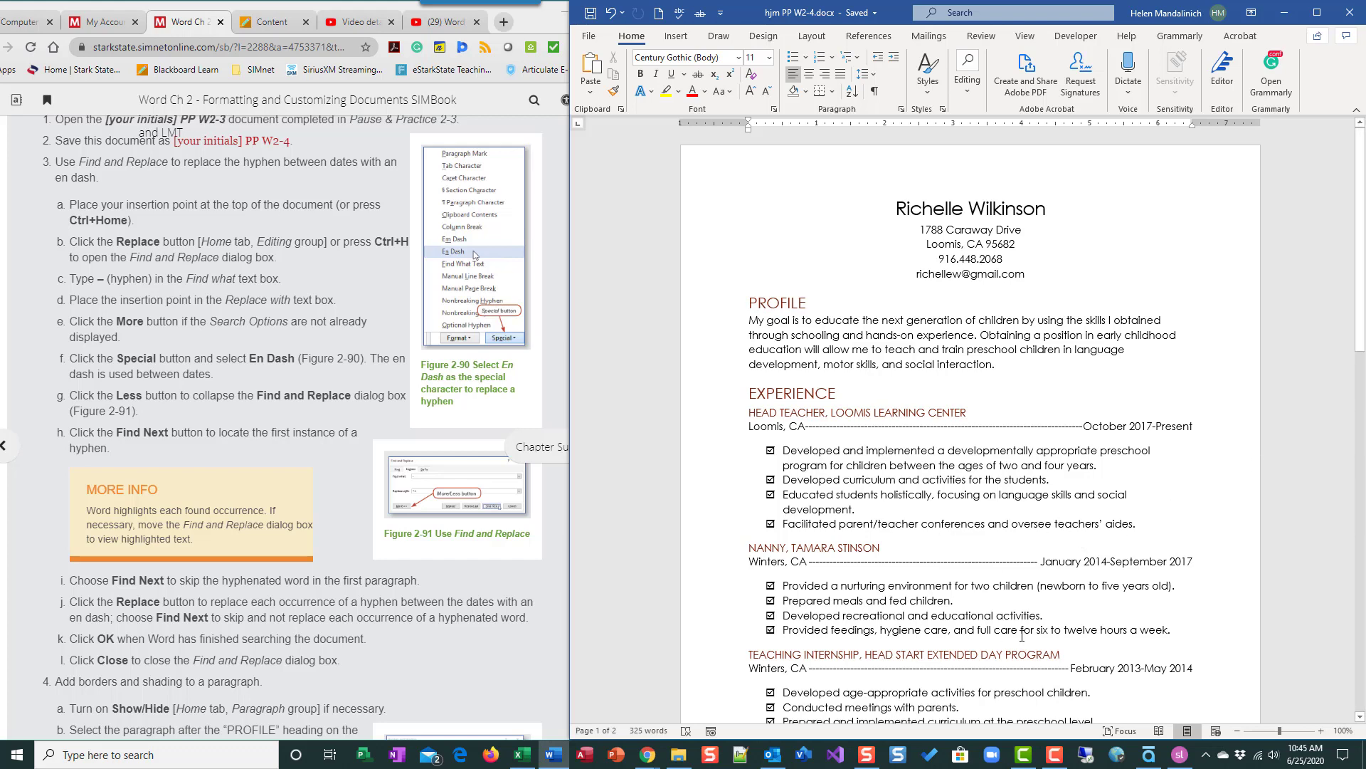
- Review the date ranges on both resume pages and place the insertion point at the very start of the document
scroll(1025, 618, down, 3)
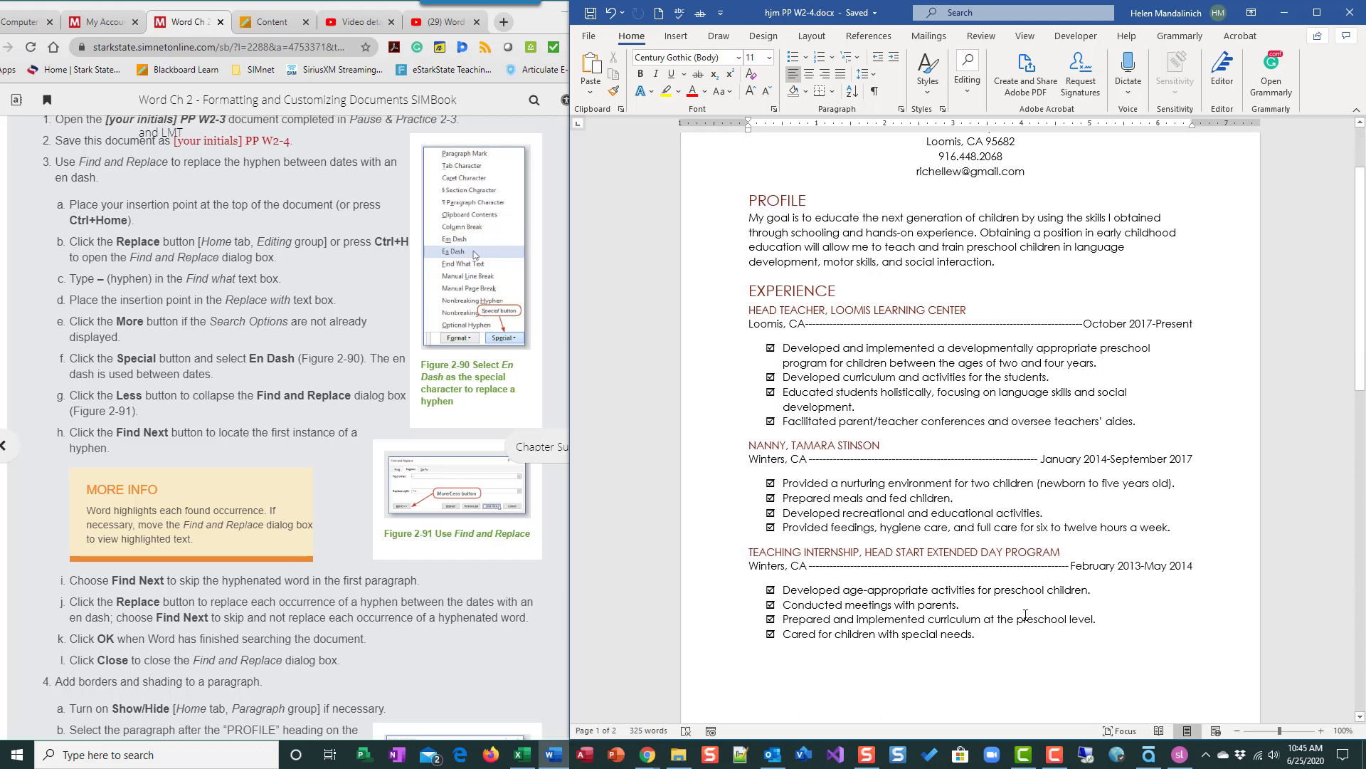
scroll(1024, 617, down, 12)
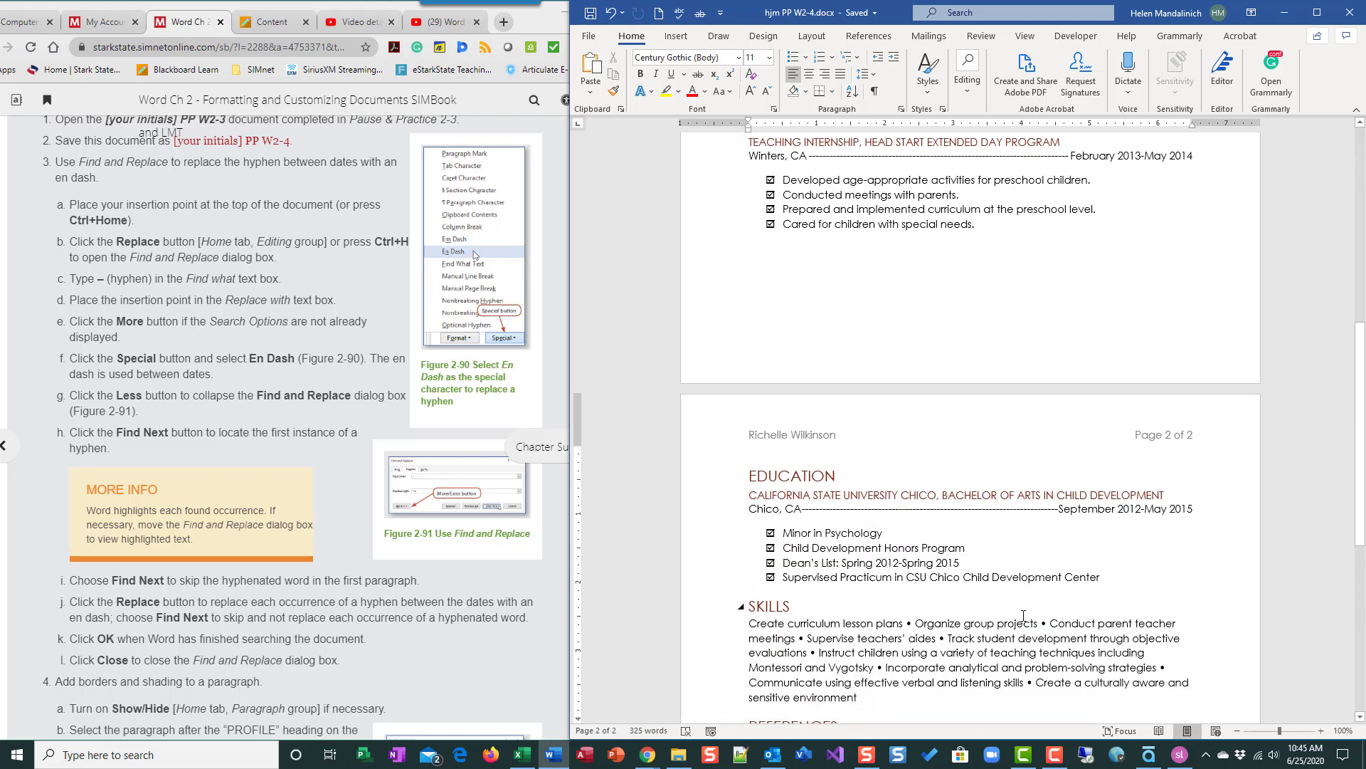
scroll(1024, 615, up, 11)
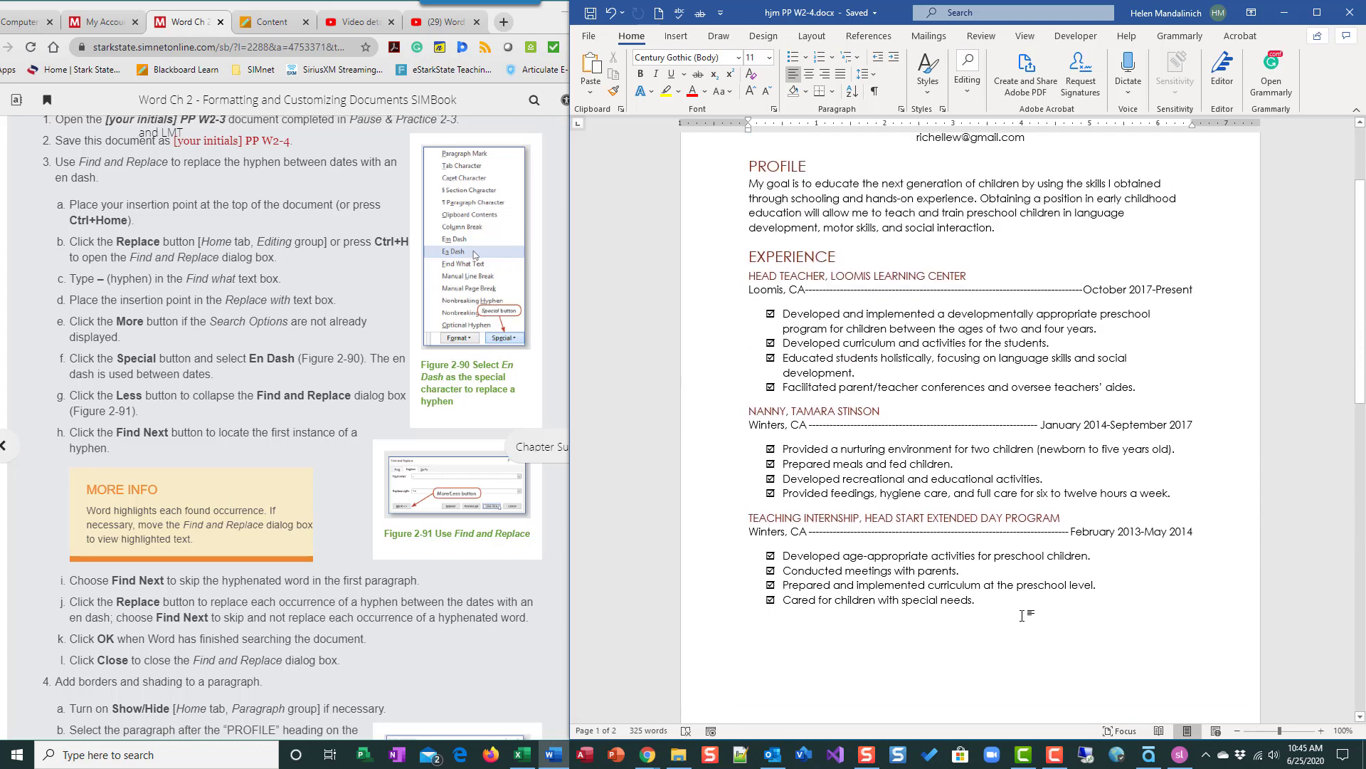
scroll(1032, 564, up, 1)
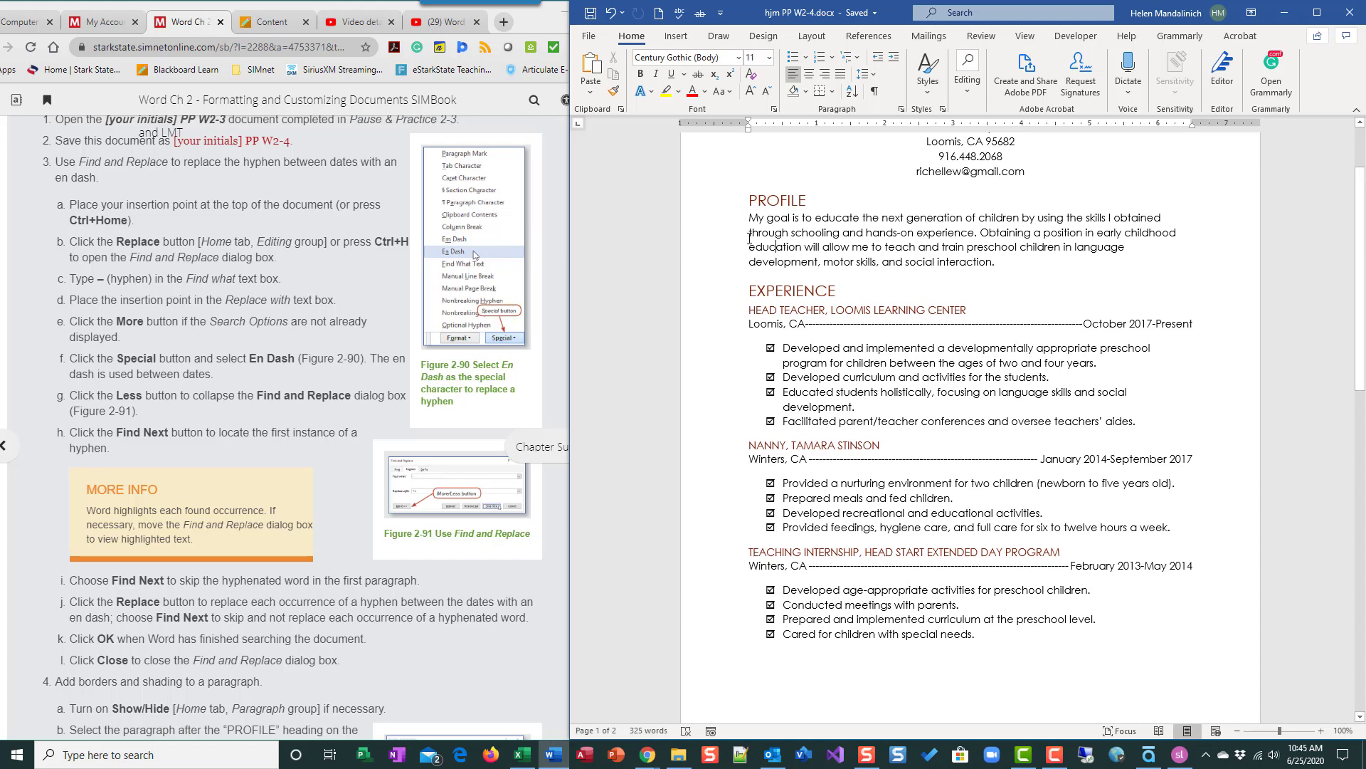
click(777, 246)
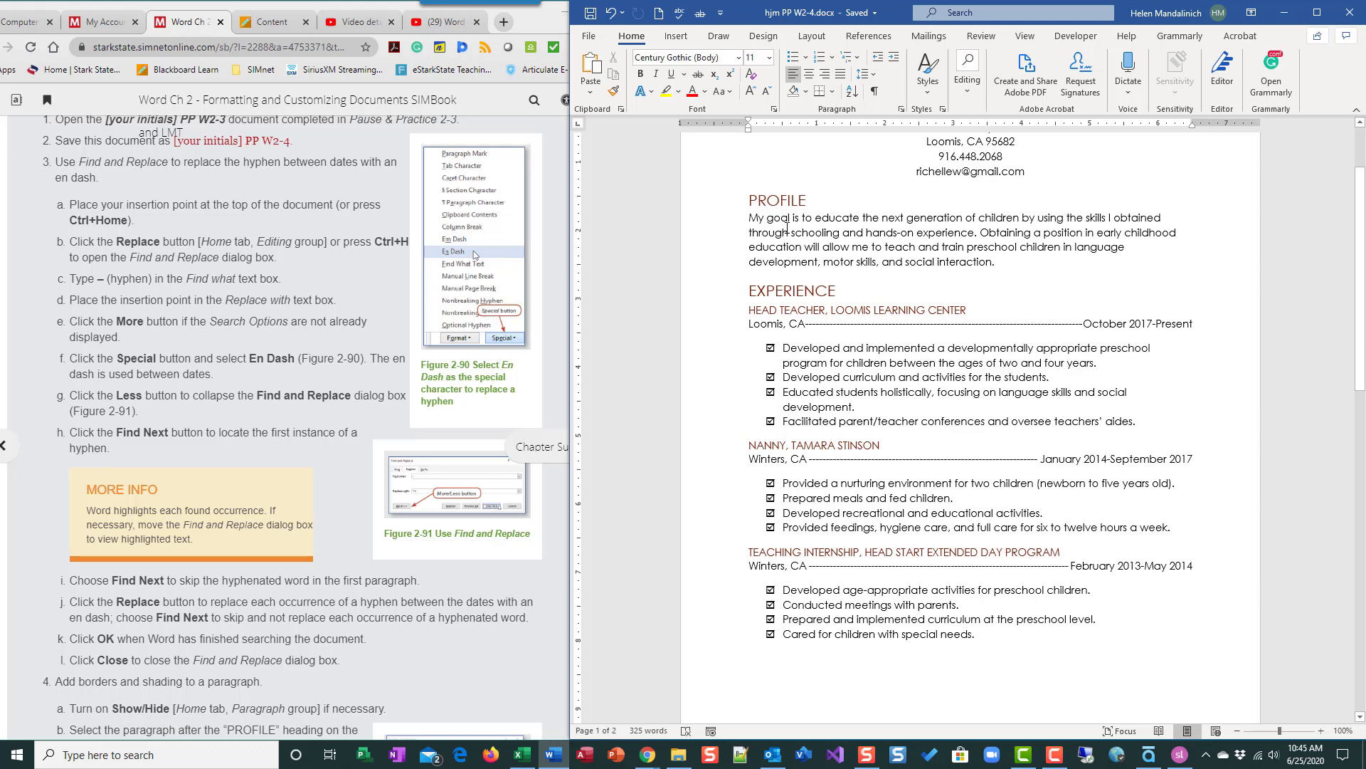
key(ctrl+Home)
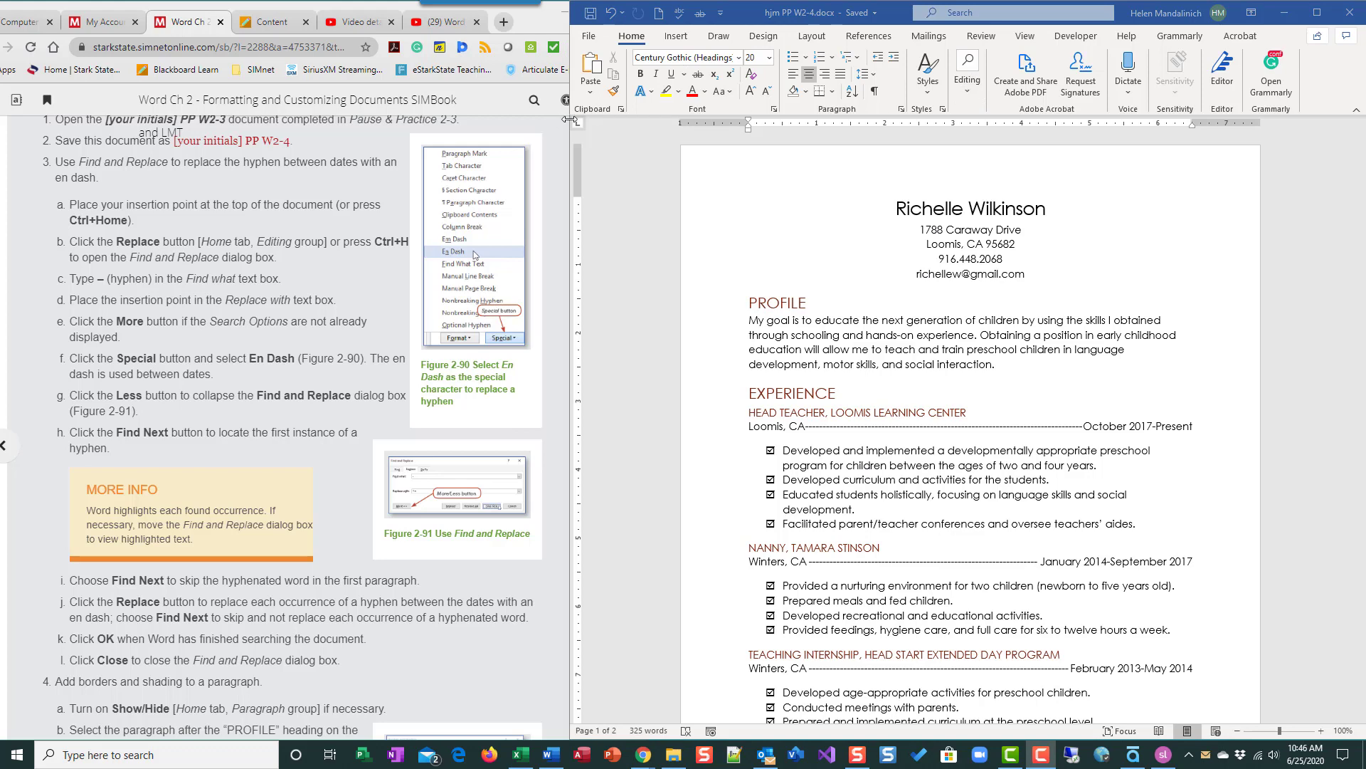
drag(570, 119, 333, 99)
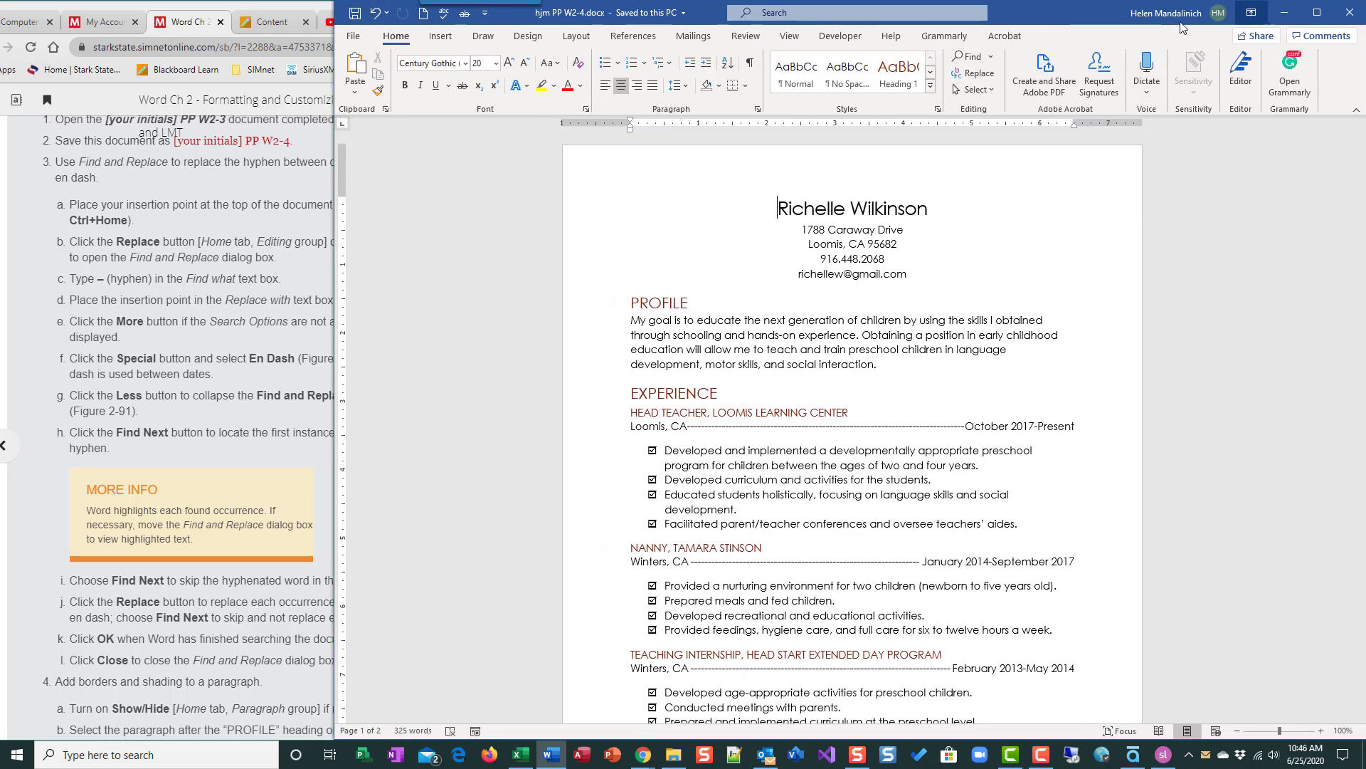
click(980, 74)
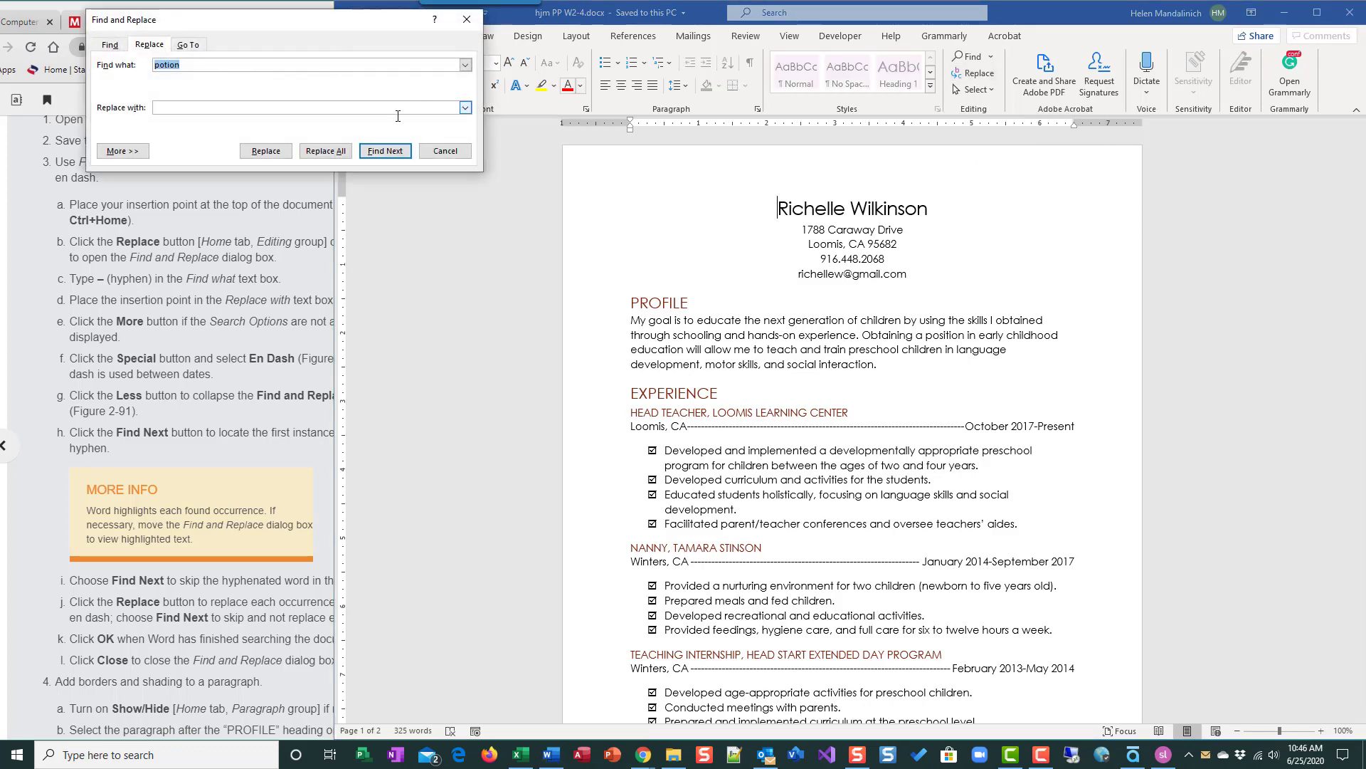
click(446, 151)
drag(333, 211, 619, 218)
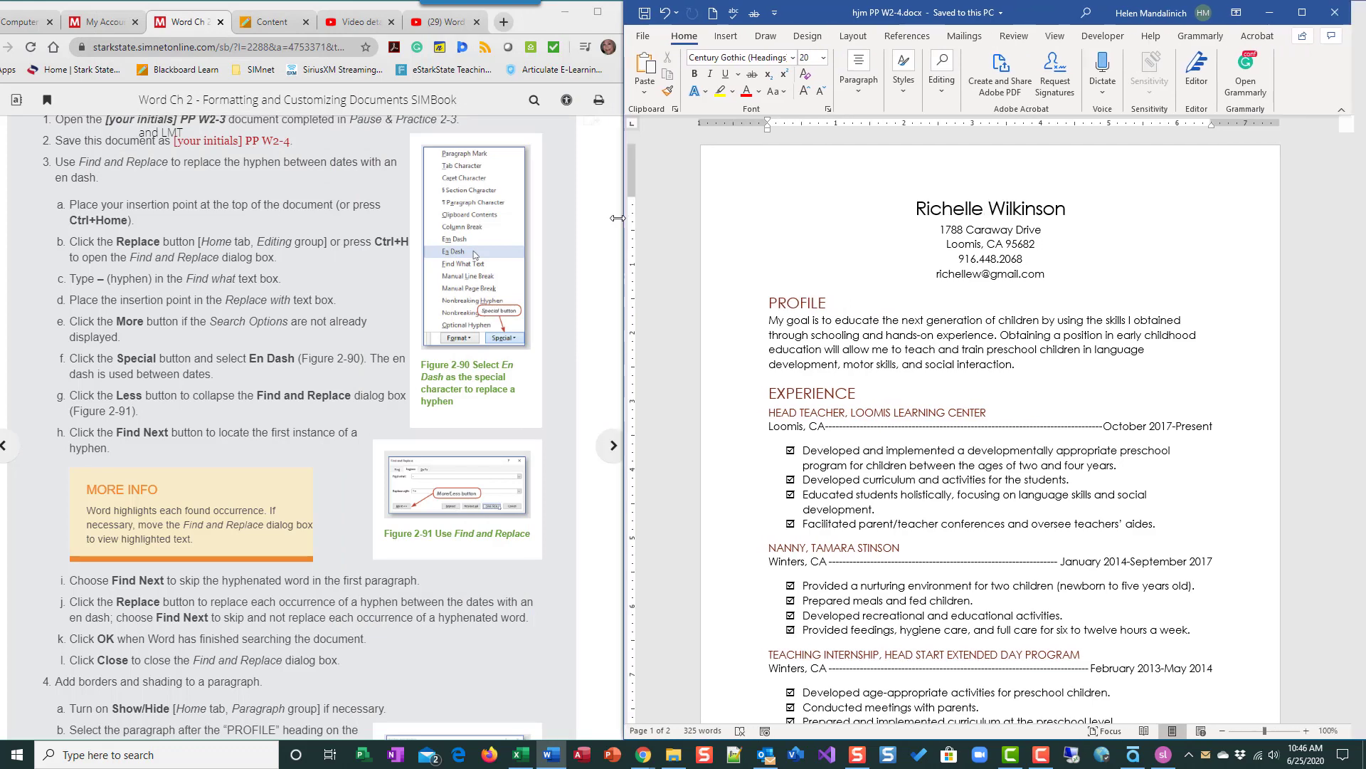
- Start a Find and Replace with a hyphen as the search text and expand the additional search options
click(1012, 91)
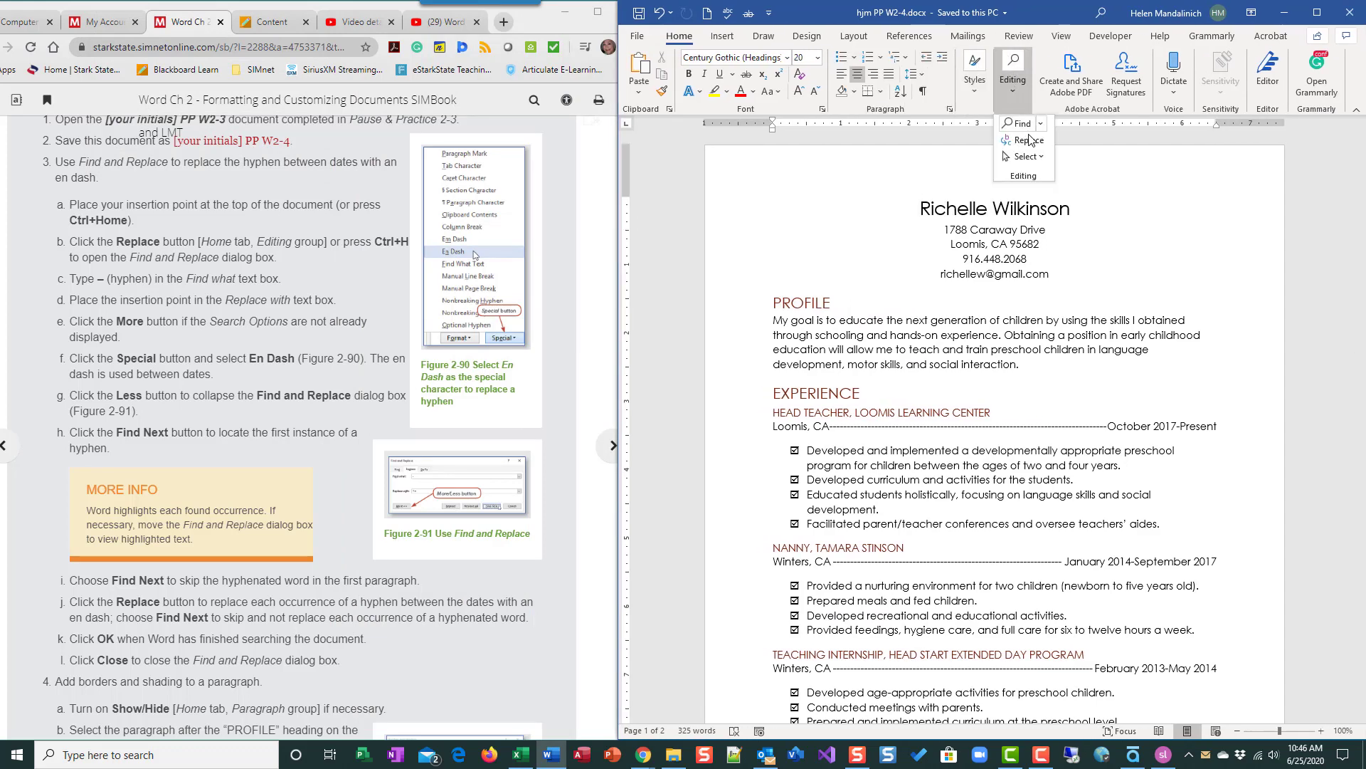
click(1030, 141)
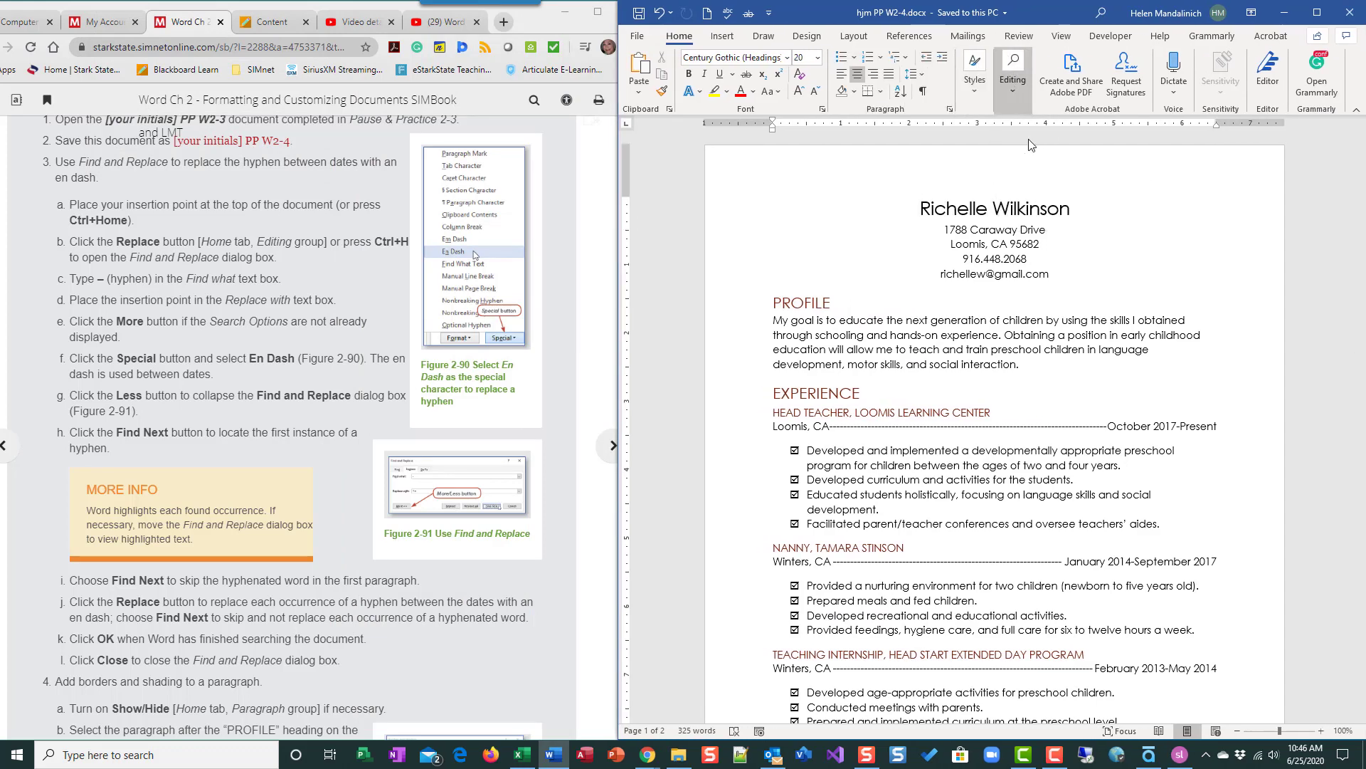
drag(292, 22, 1051, 126)
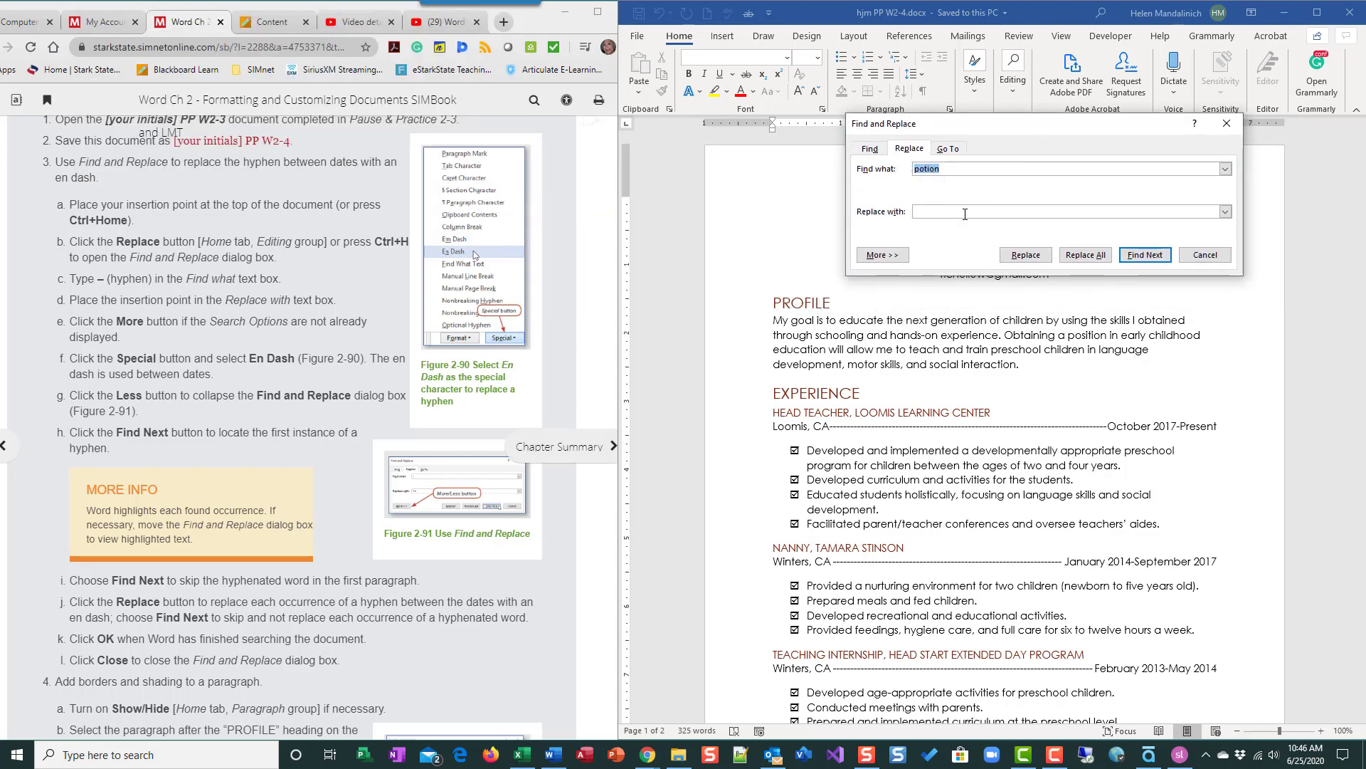
text(-)
click(883, 255)
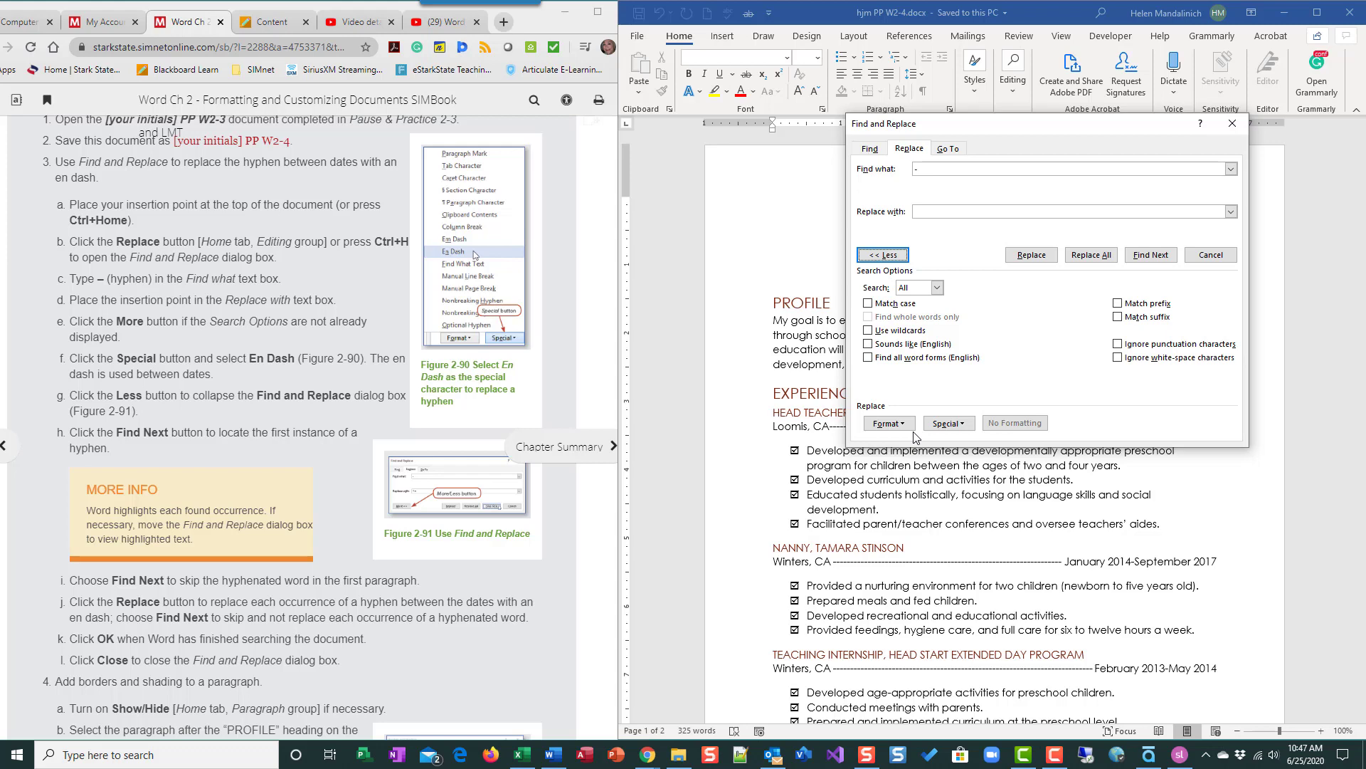
click(949, 423)
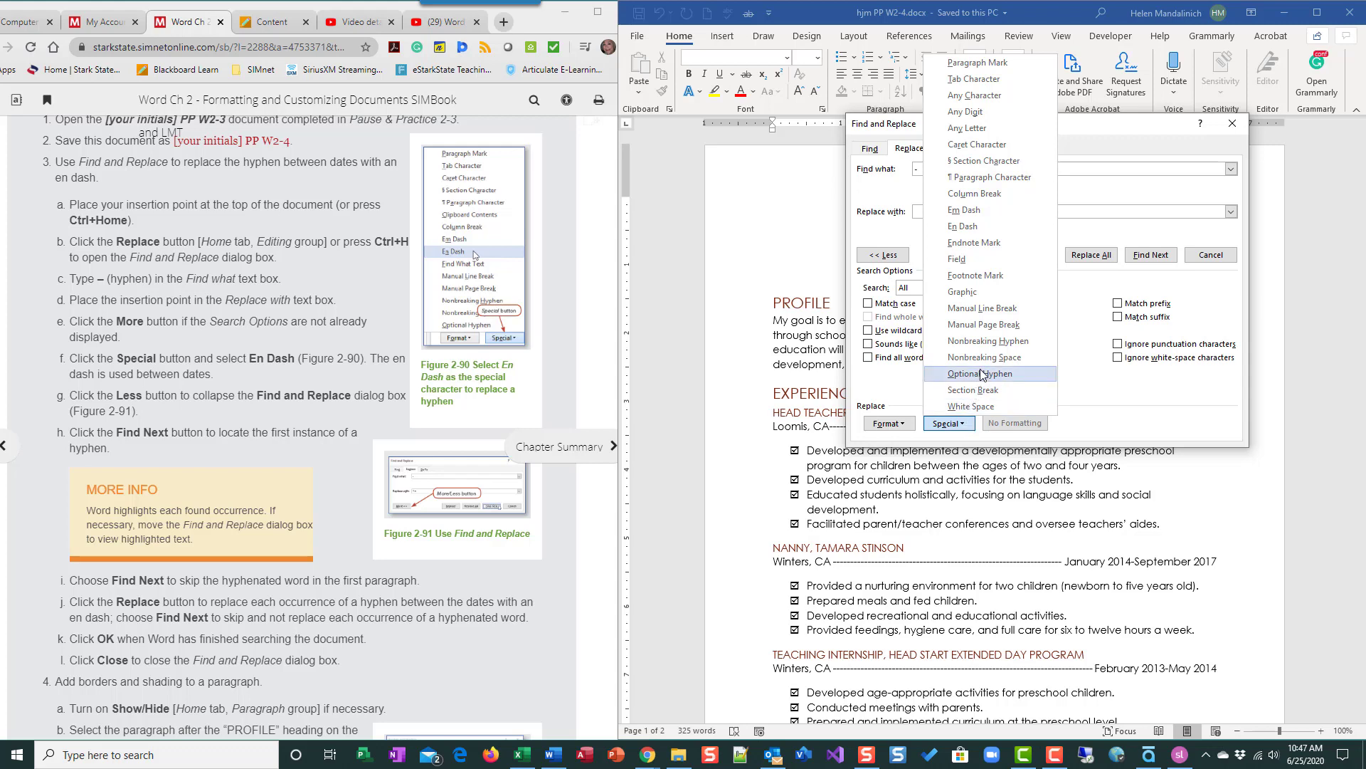
click(975, 227)
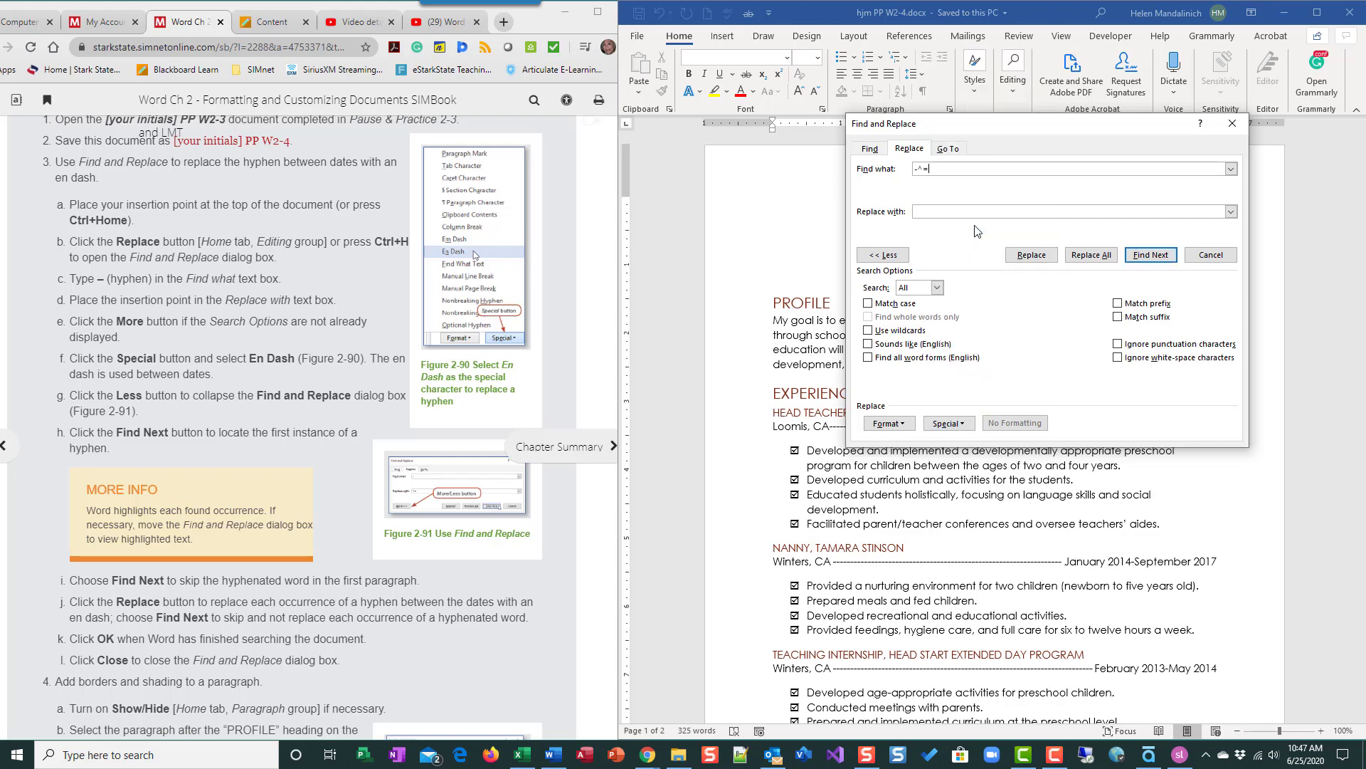
double_click(965, 169)
key(Delete)
text(-)
- Set the replacement text to the En Dash special character and collapse the additional search options
click(961, 212)
double_click(925, 169)
click(960, 212)
click(948, 424)
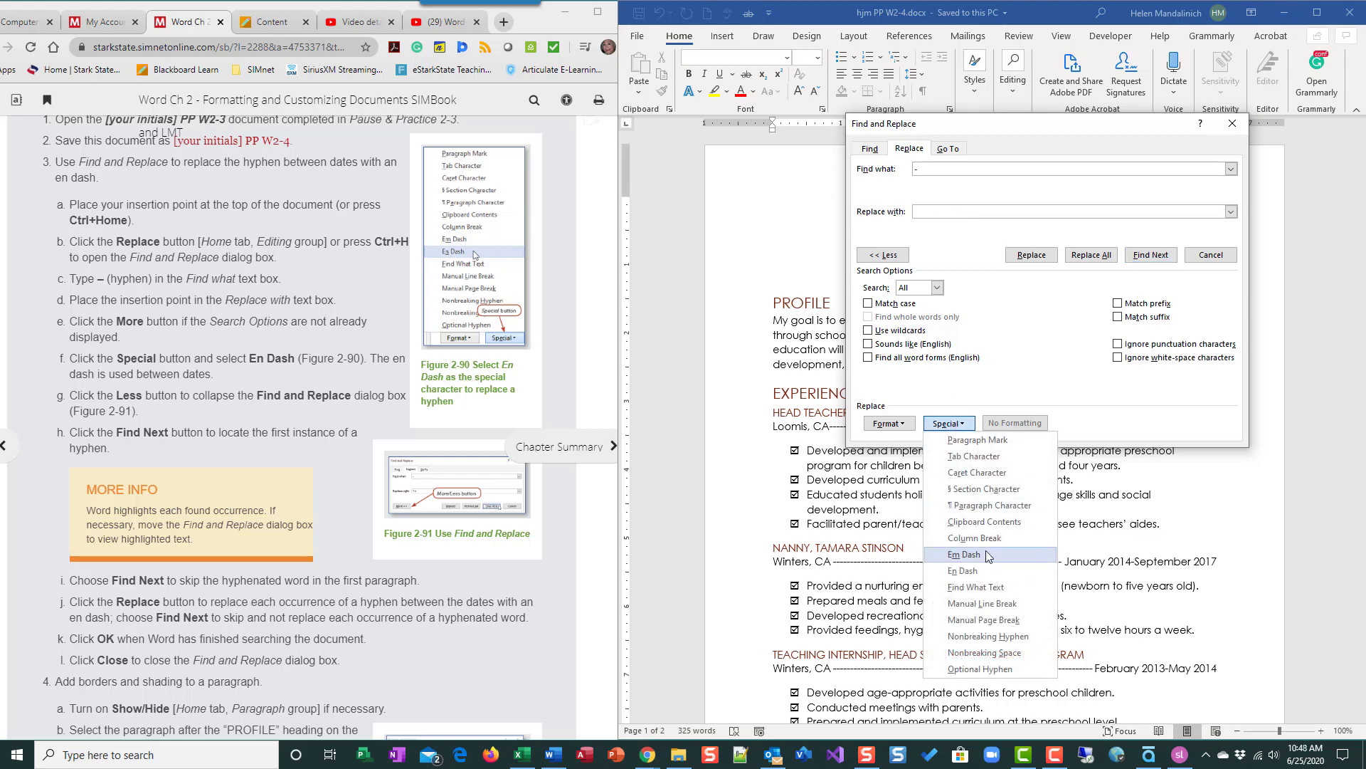
click(976, 569)
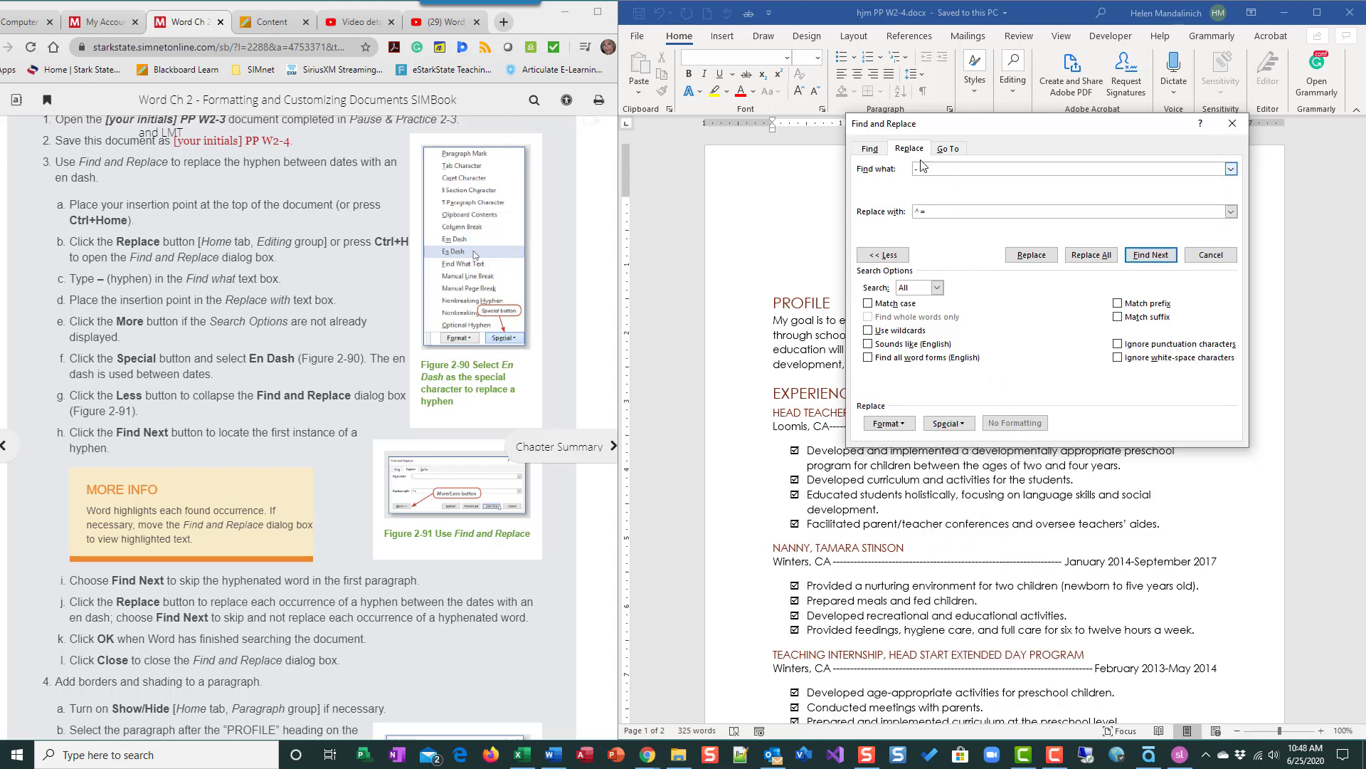
click(934, 210)
click(882, 255)
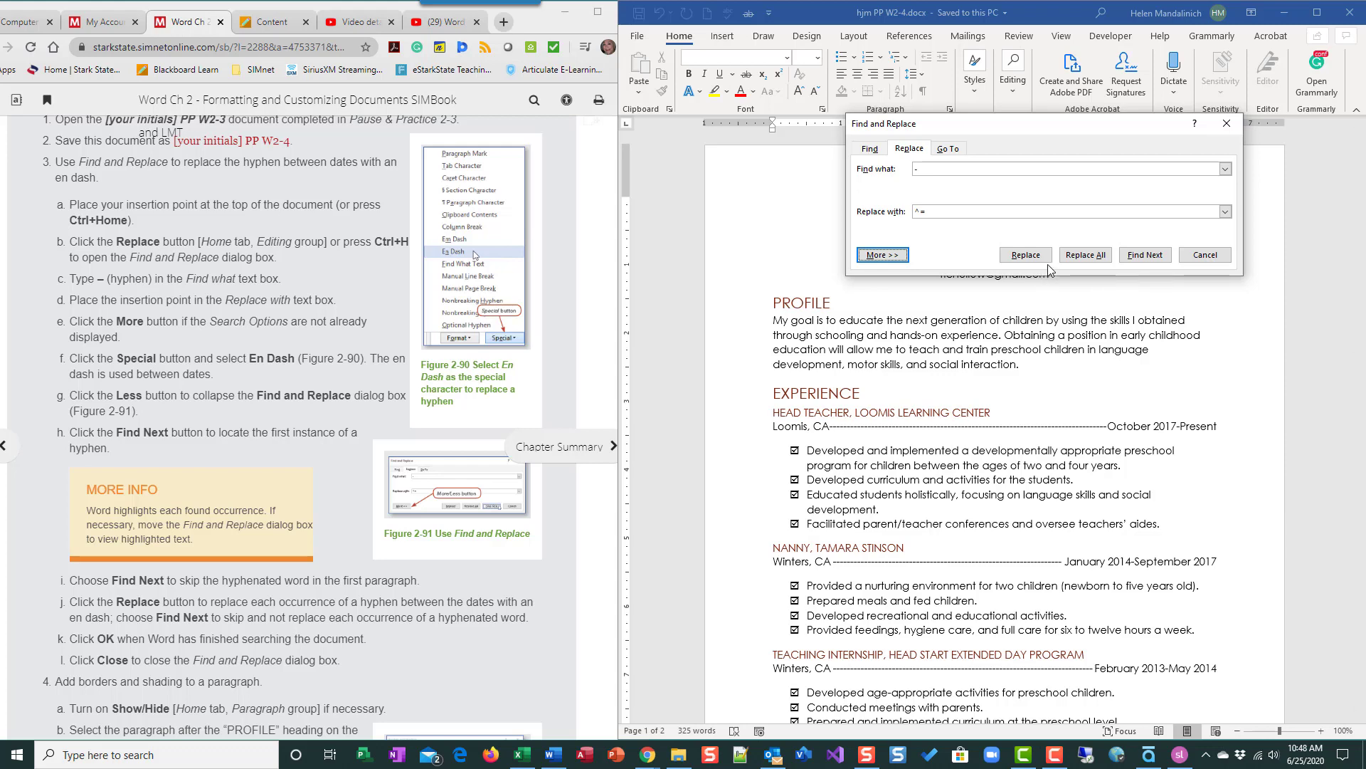
- Find the first hyphen in the resume and skip the one in "hands-on" in the Profile paragraph
click(1144, 258)
drag(1093, 126, 933, 38)
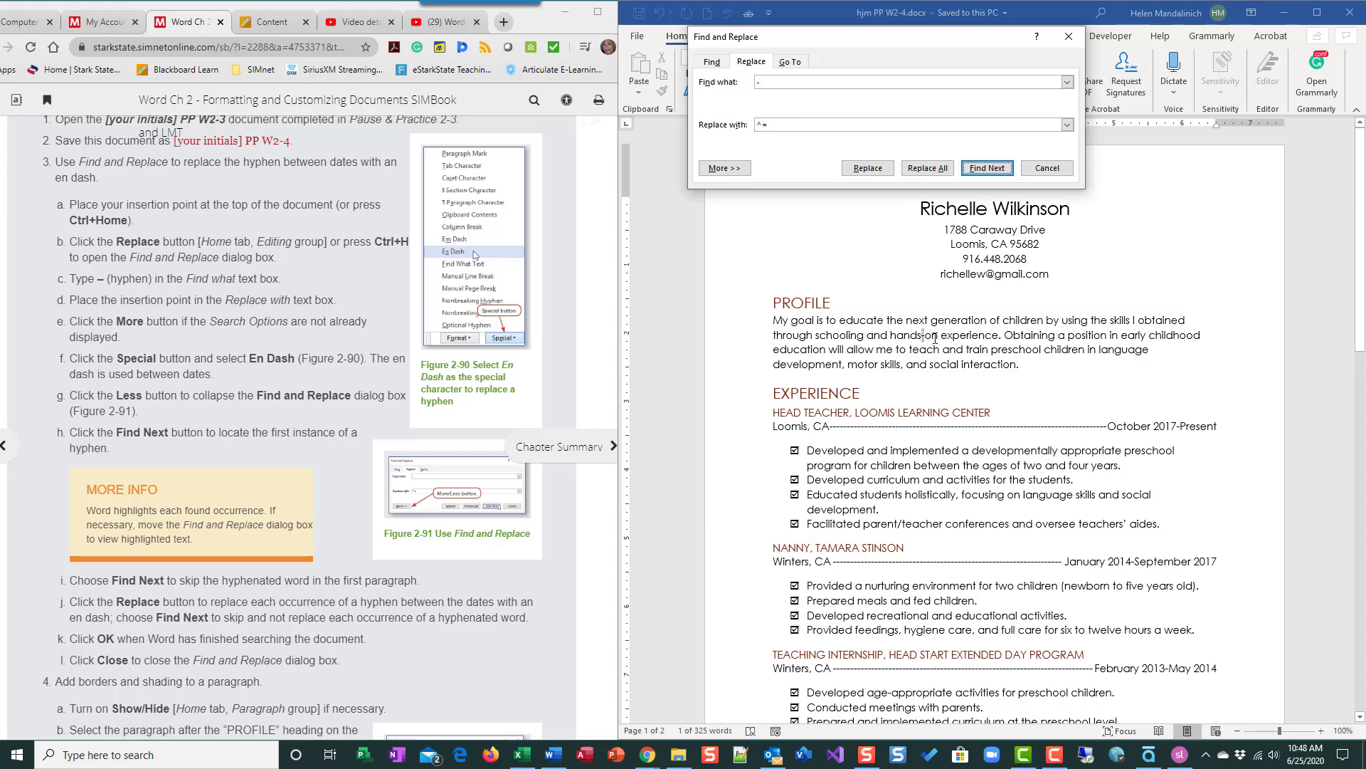
click(988, 169)
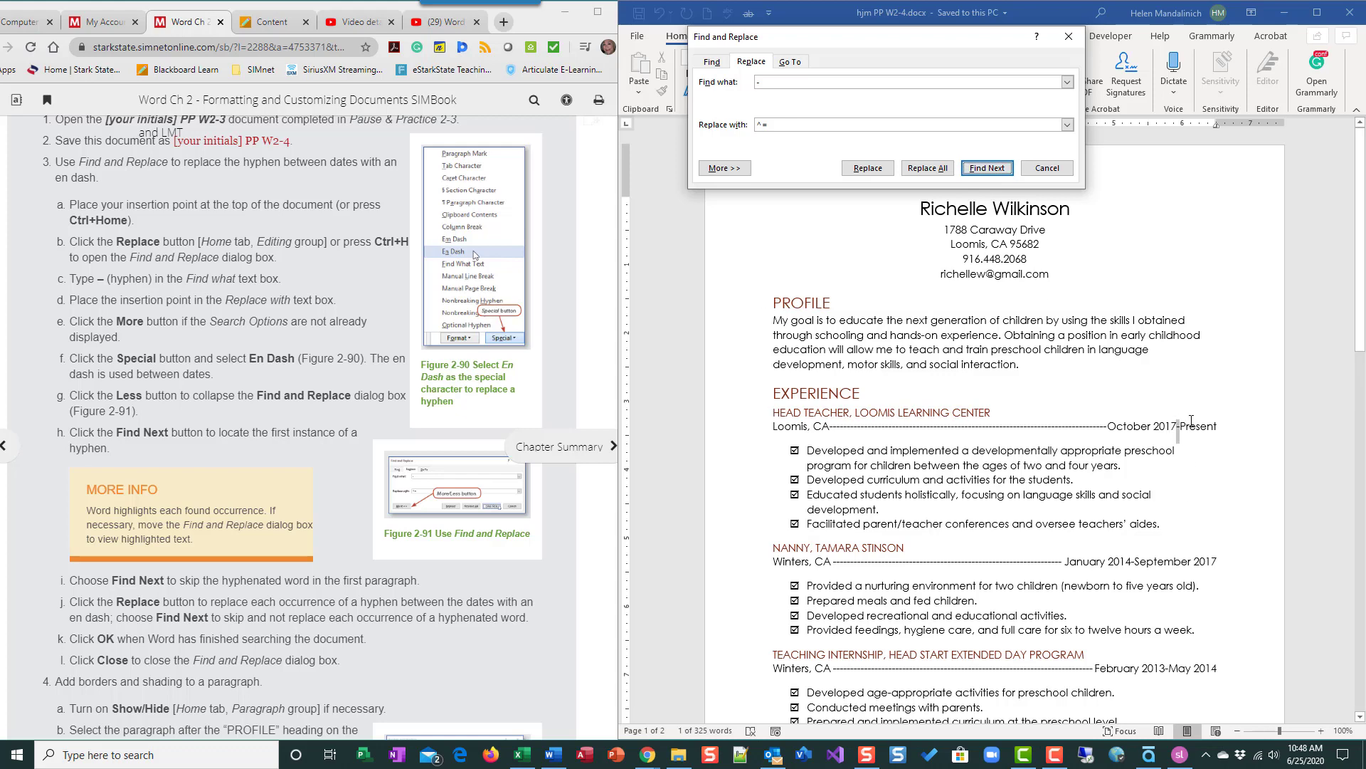
- Replace the hyphens in the three Experience date ranges with en dashes, one occurrence at a time
click(865, 172)
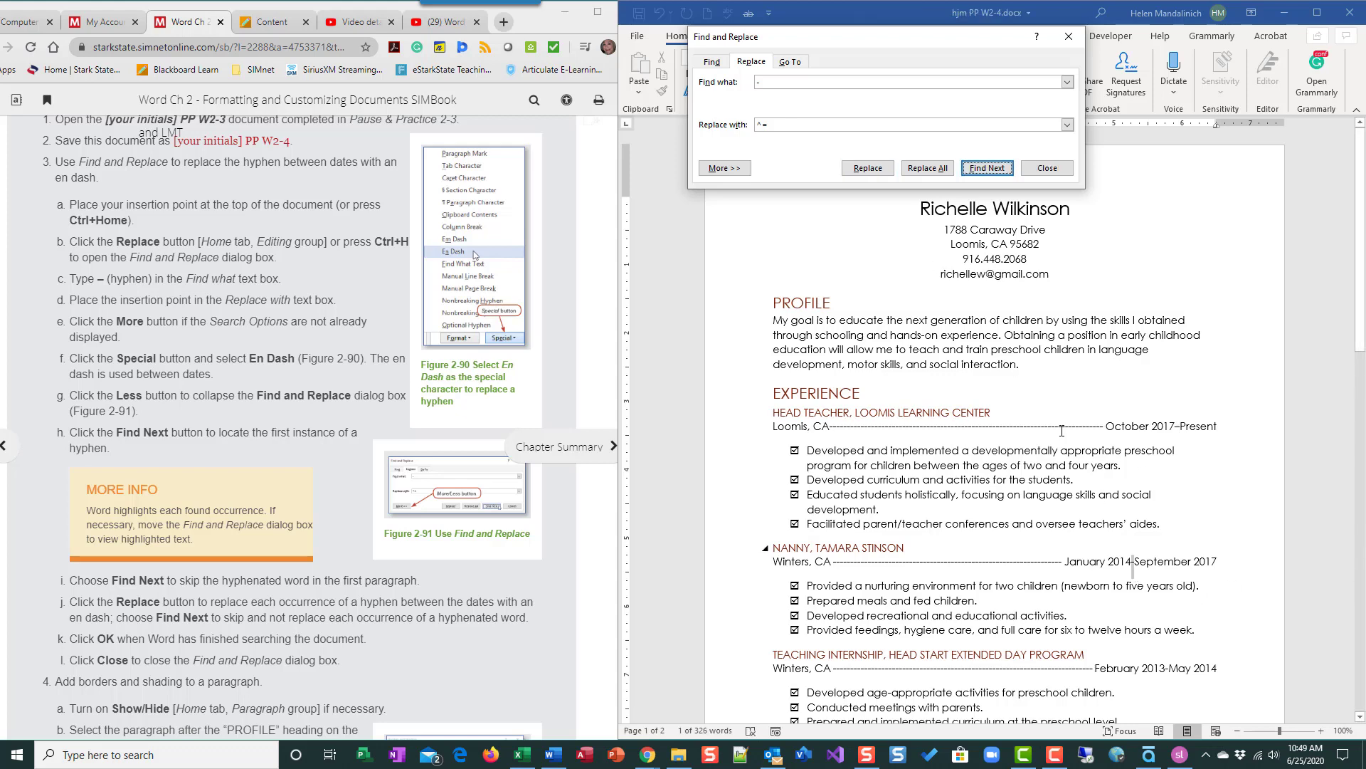
click(866, 172)
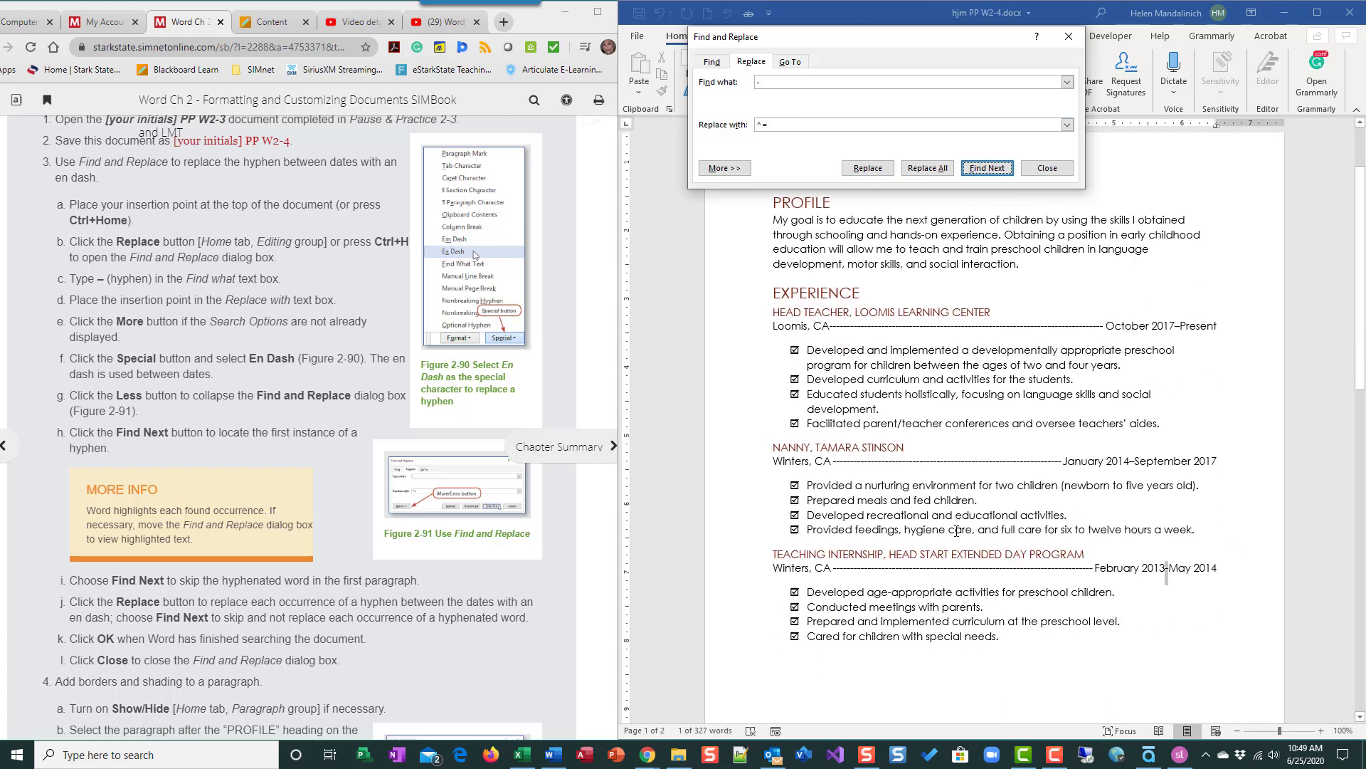
scroll(1009, 559, down, 8)
scroll(939, 527, down, 2)
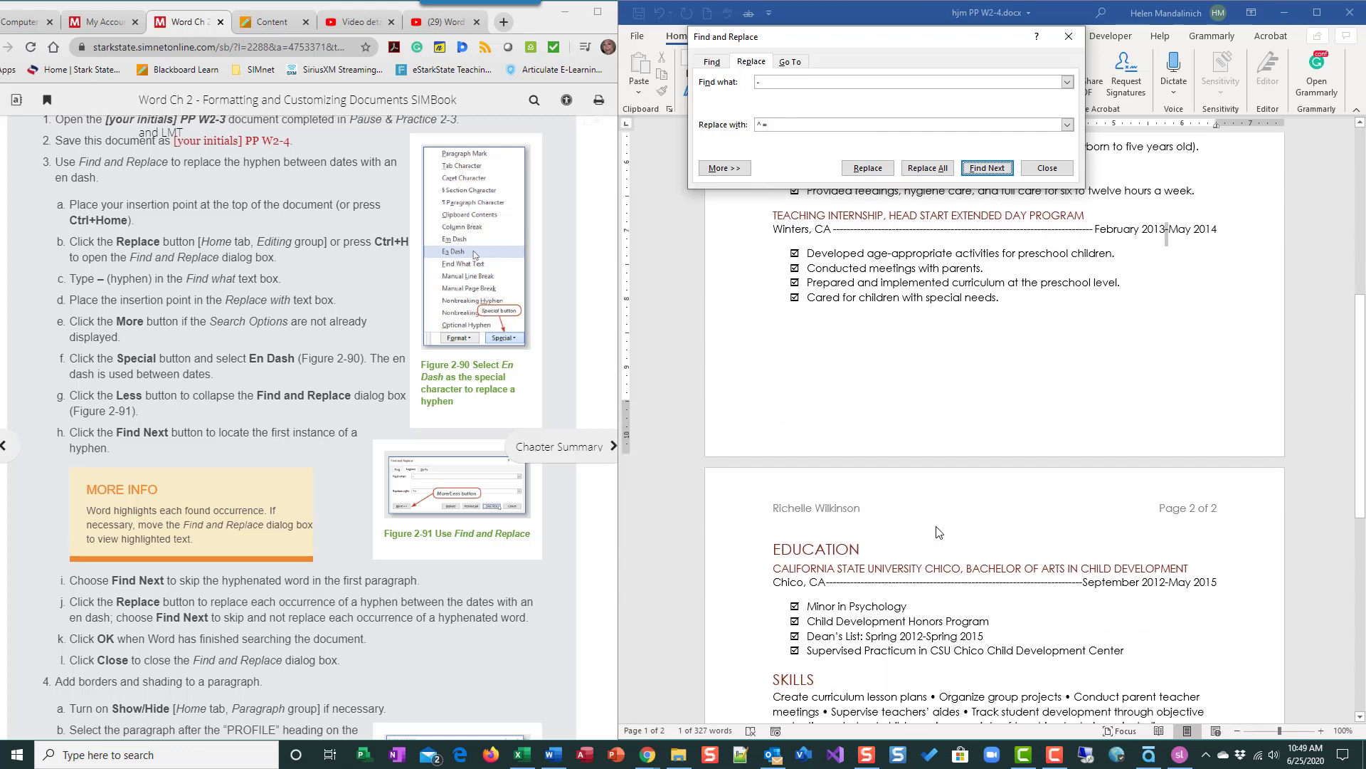
click(873, 172)
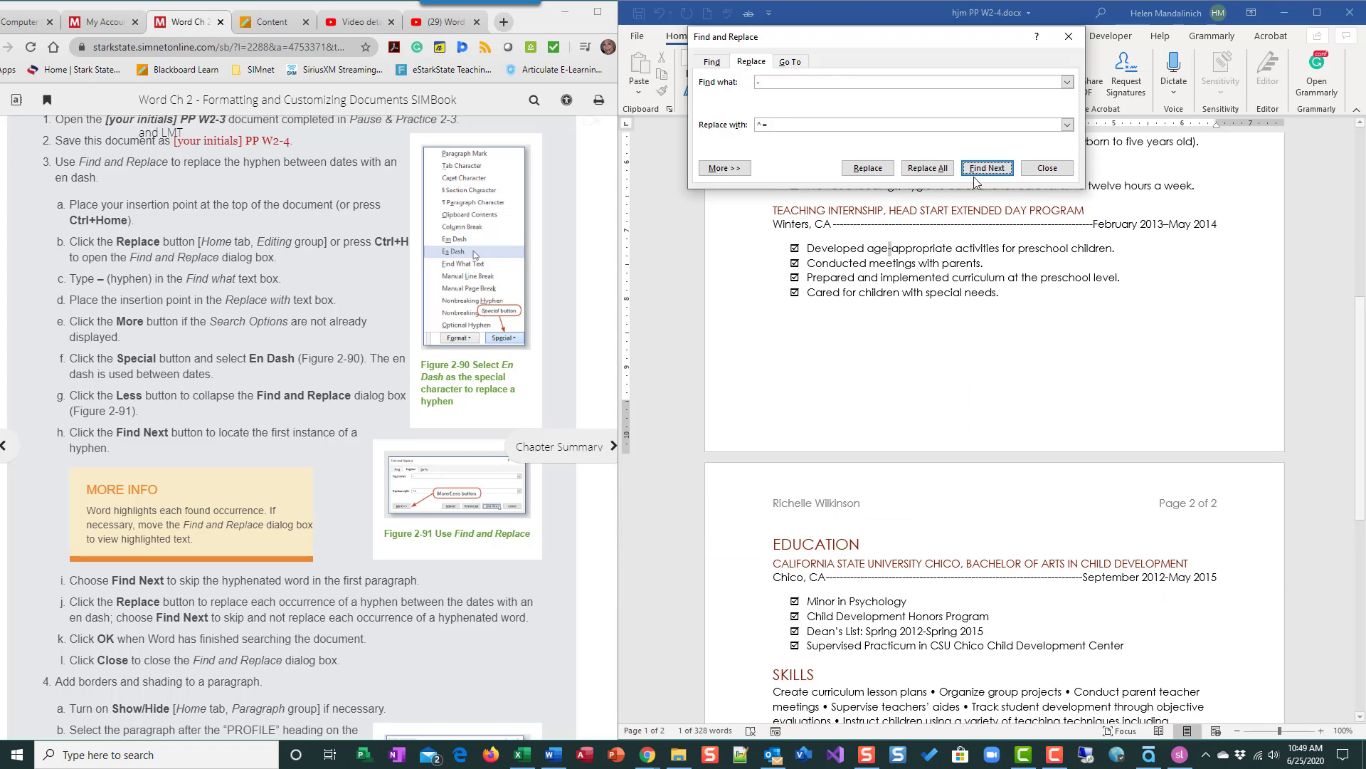
- Replace the hyphens in the degree and Dean's List date ranges under Education with en dashes, skipping "age-appropriate" and "problem-solving"
key(Return)
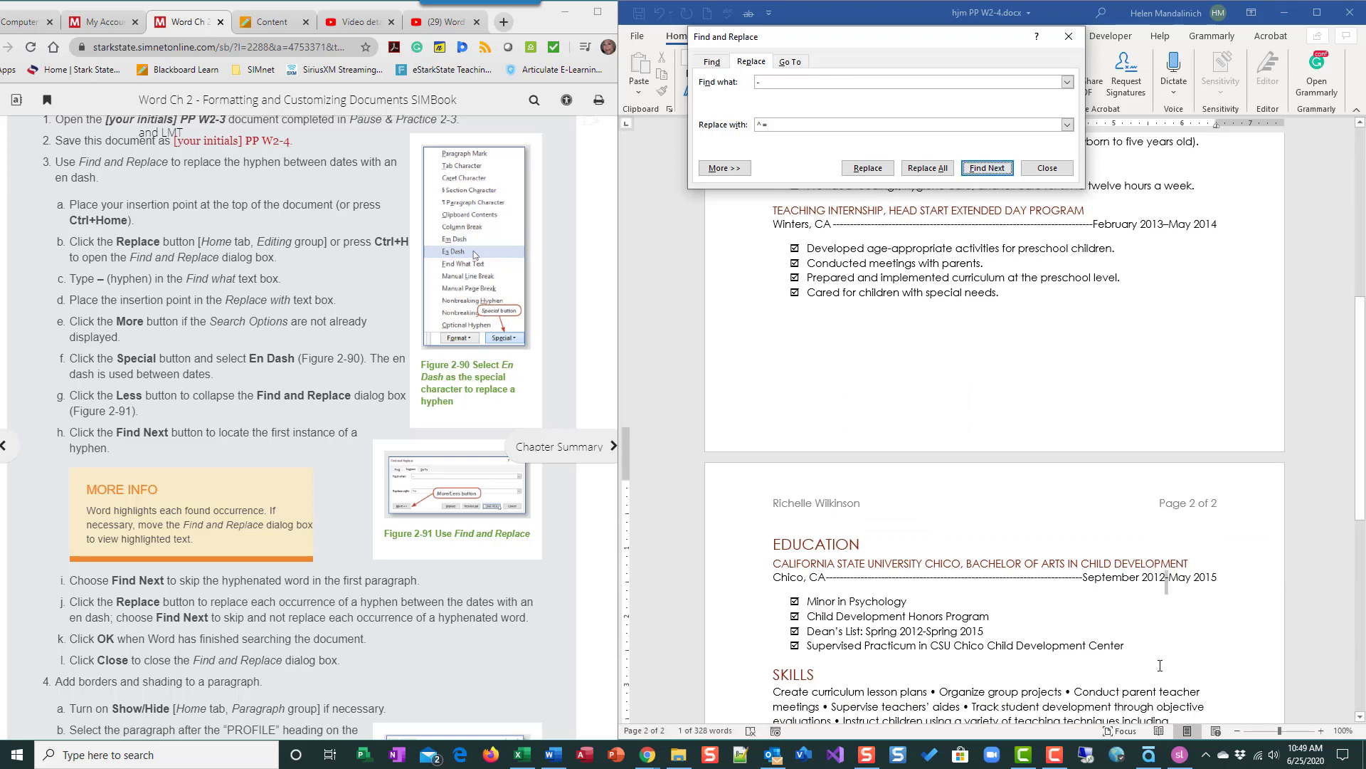
scroll(997, 235, down, 3)
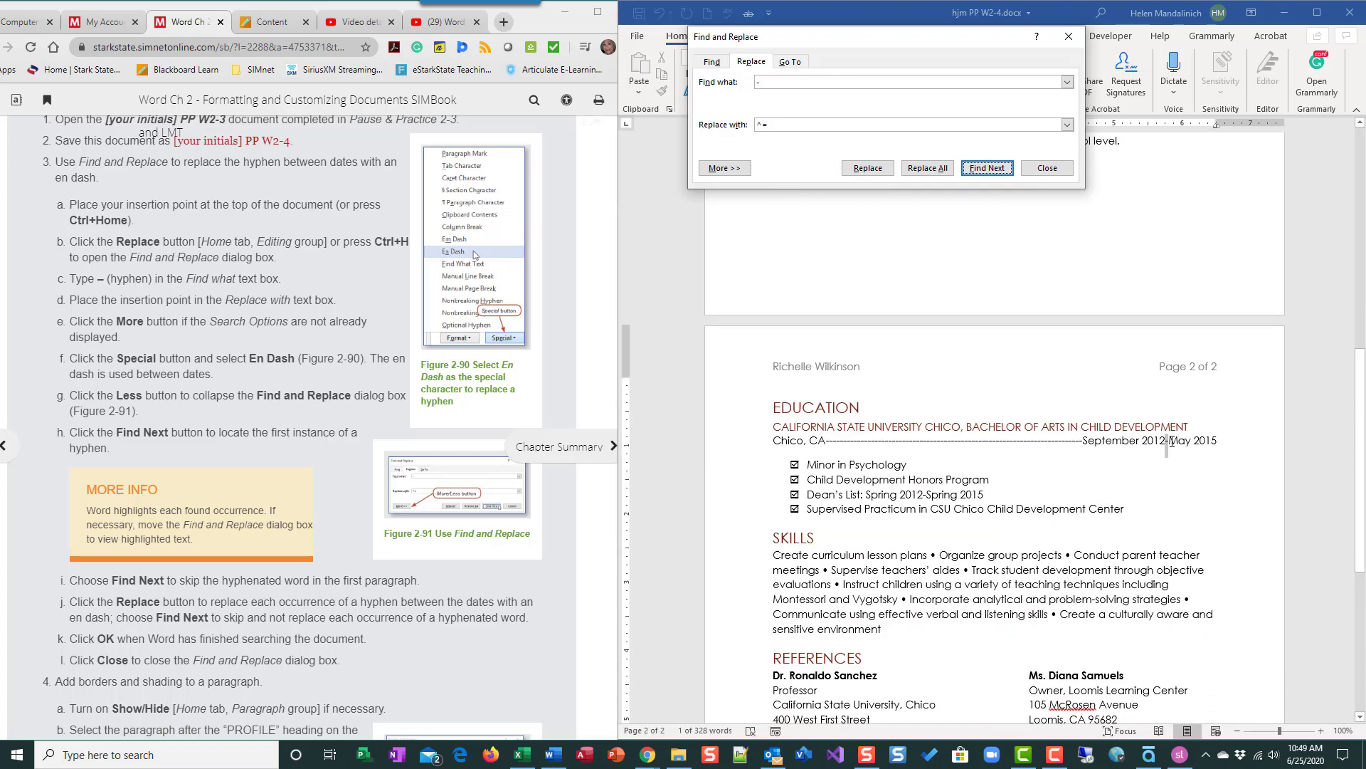
click(867, 168)
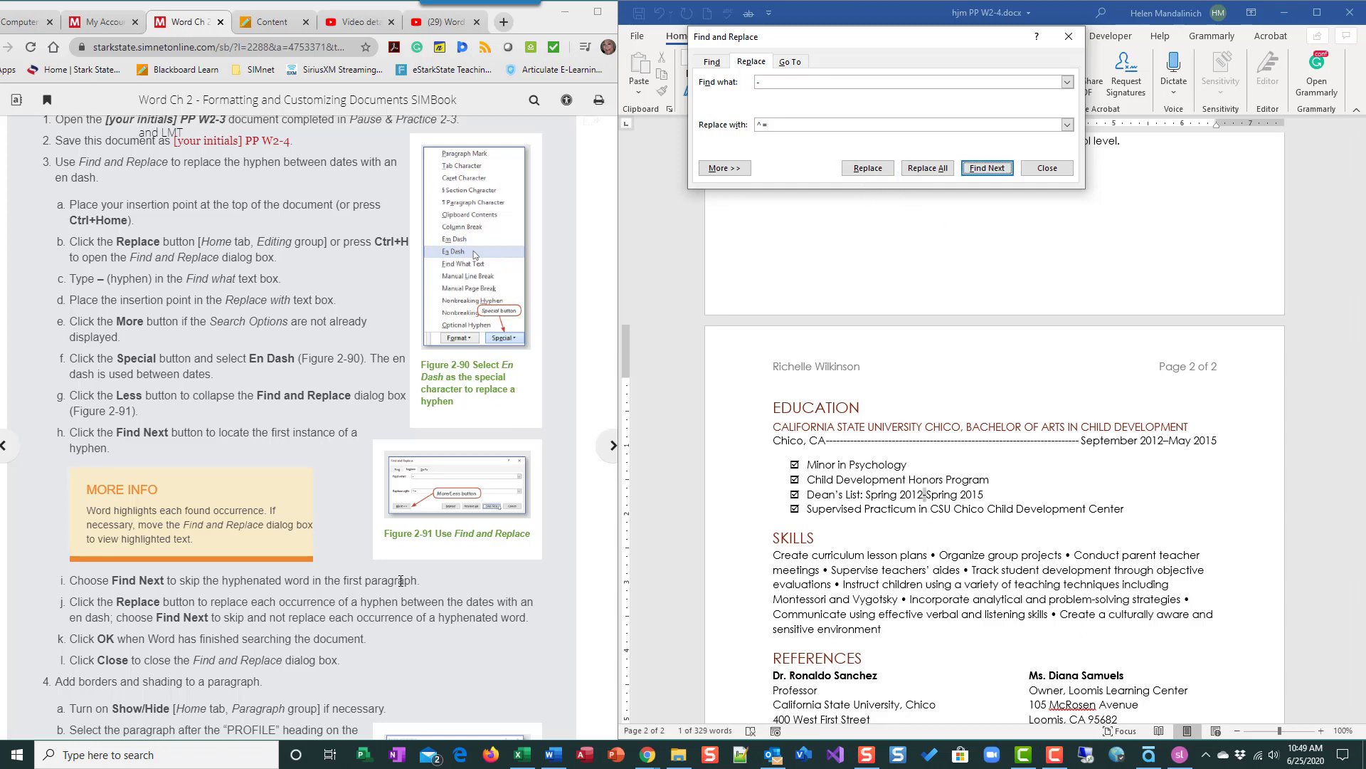
scroll(397, 589, down, 3)
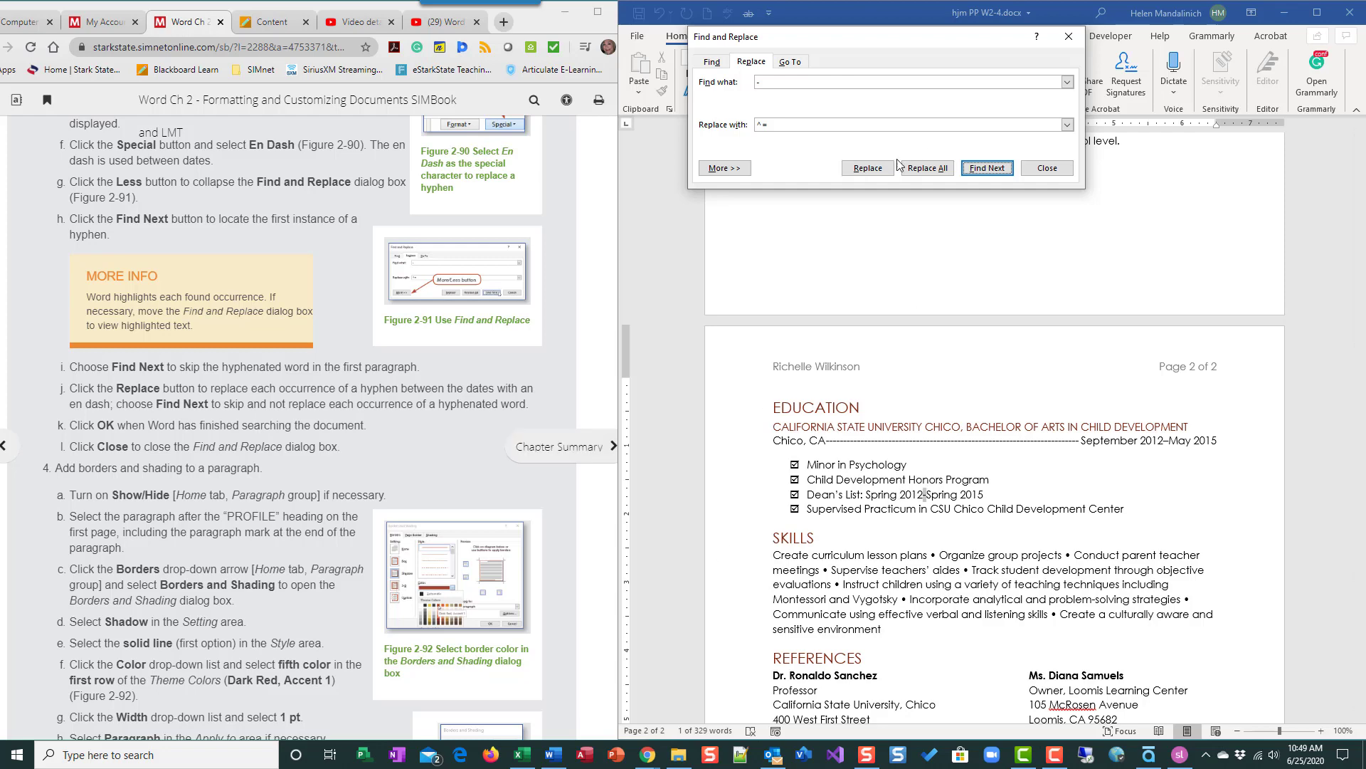
click(880, 171)
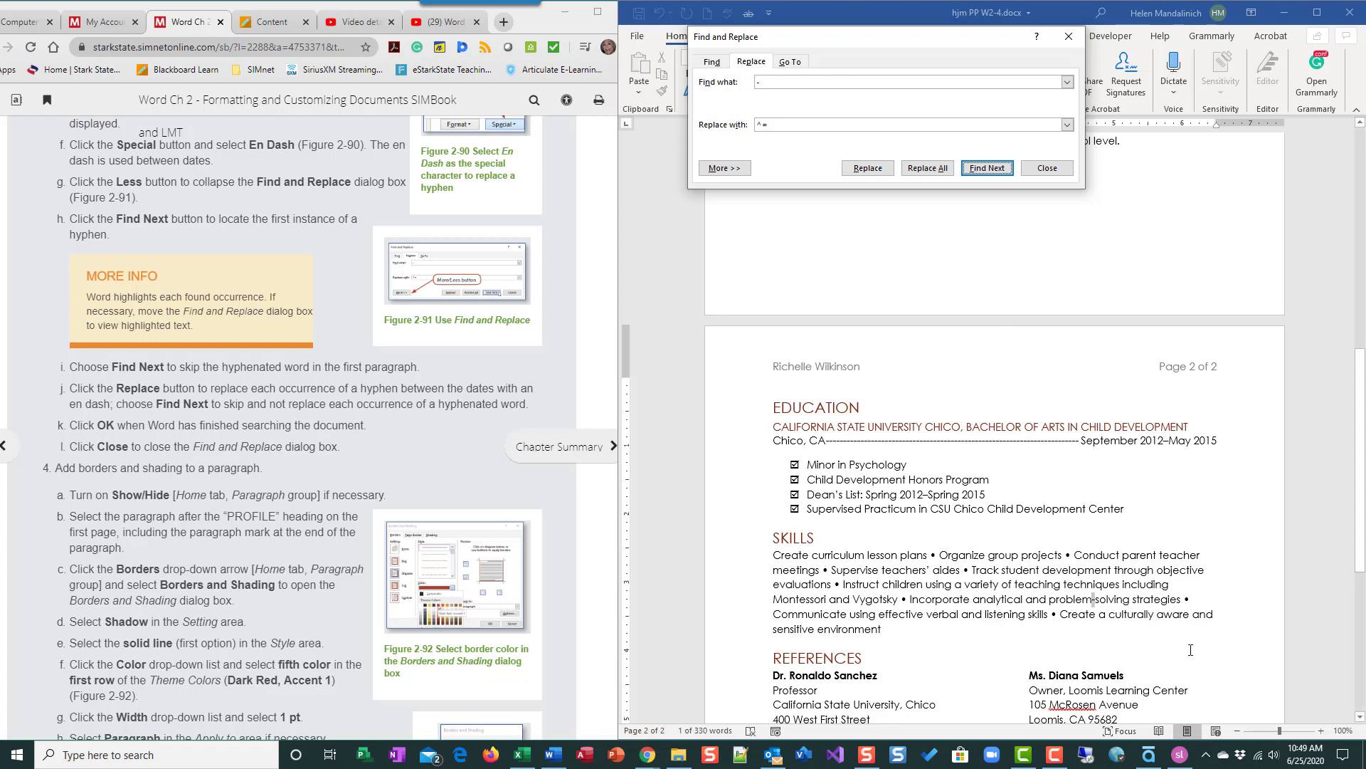
click(999, 172)
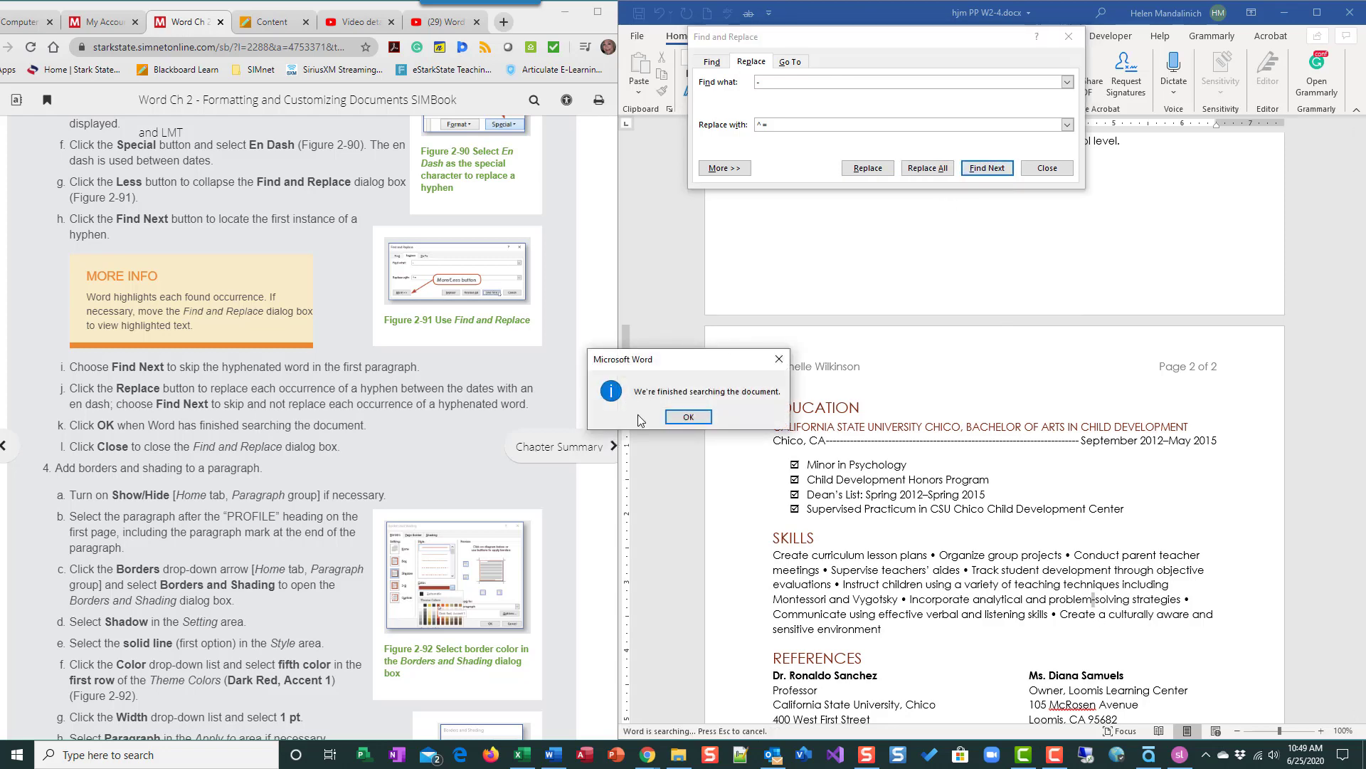
- Finish the hyphen search, close Find and Replace, and review the date ranges down to the Education section
click(688, 417)
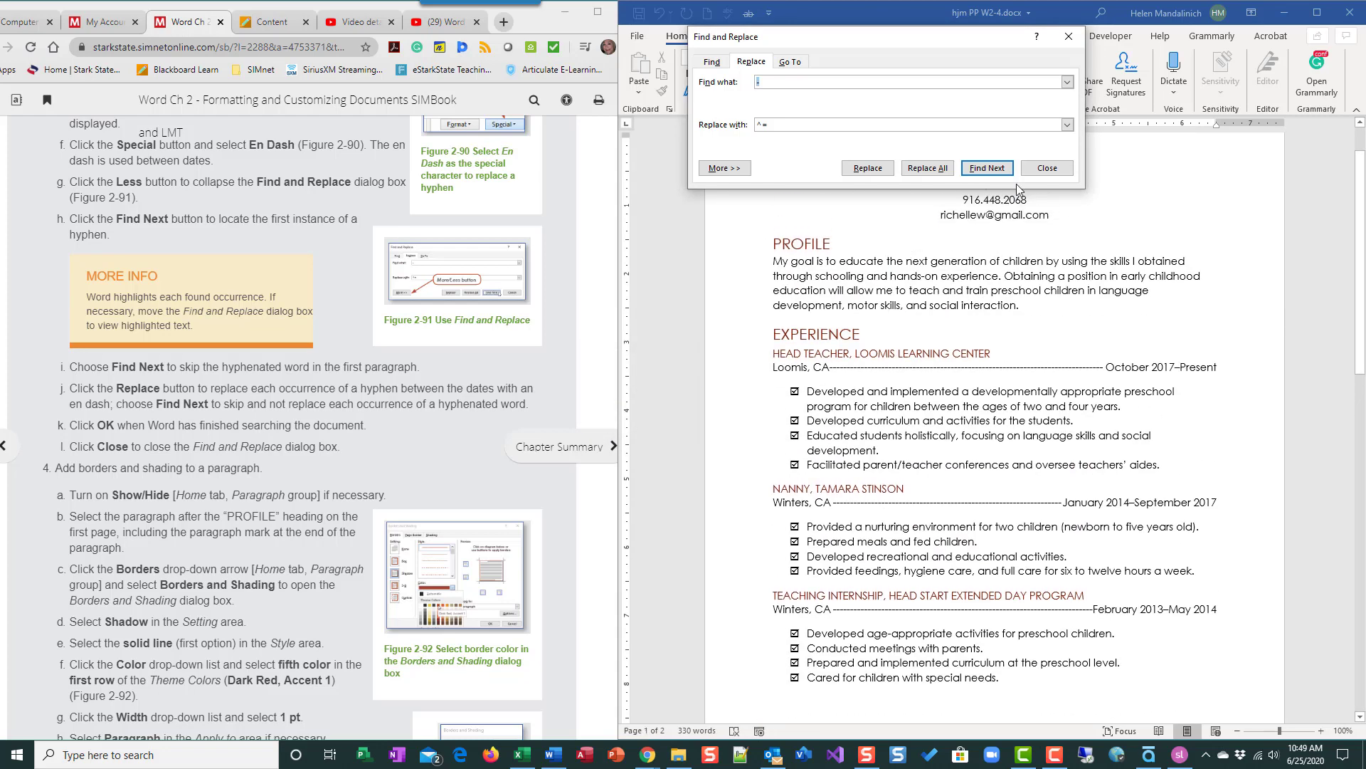
click(1047, 169)
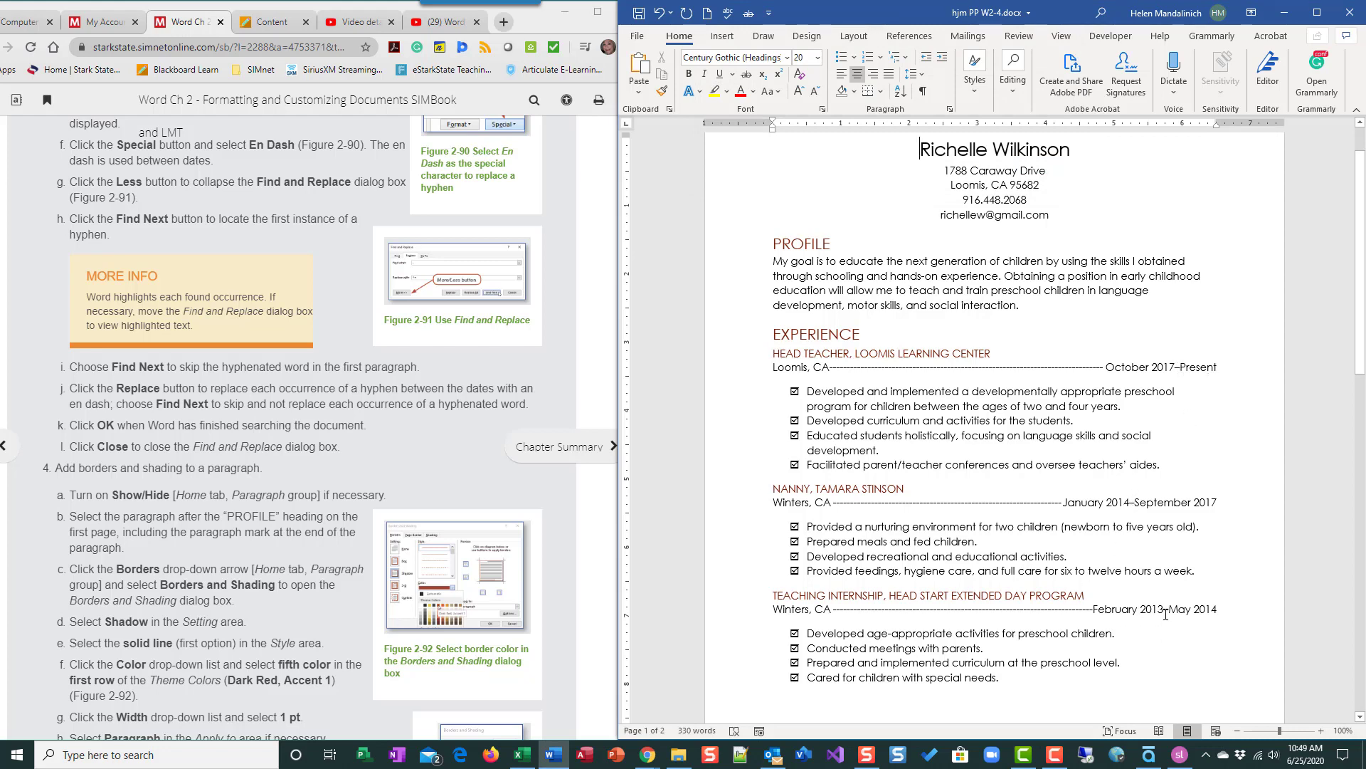
scroll(1141, 617, down, 12)
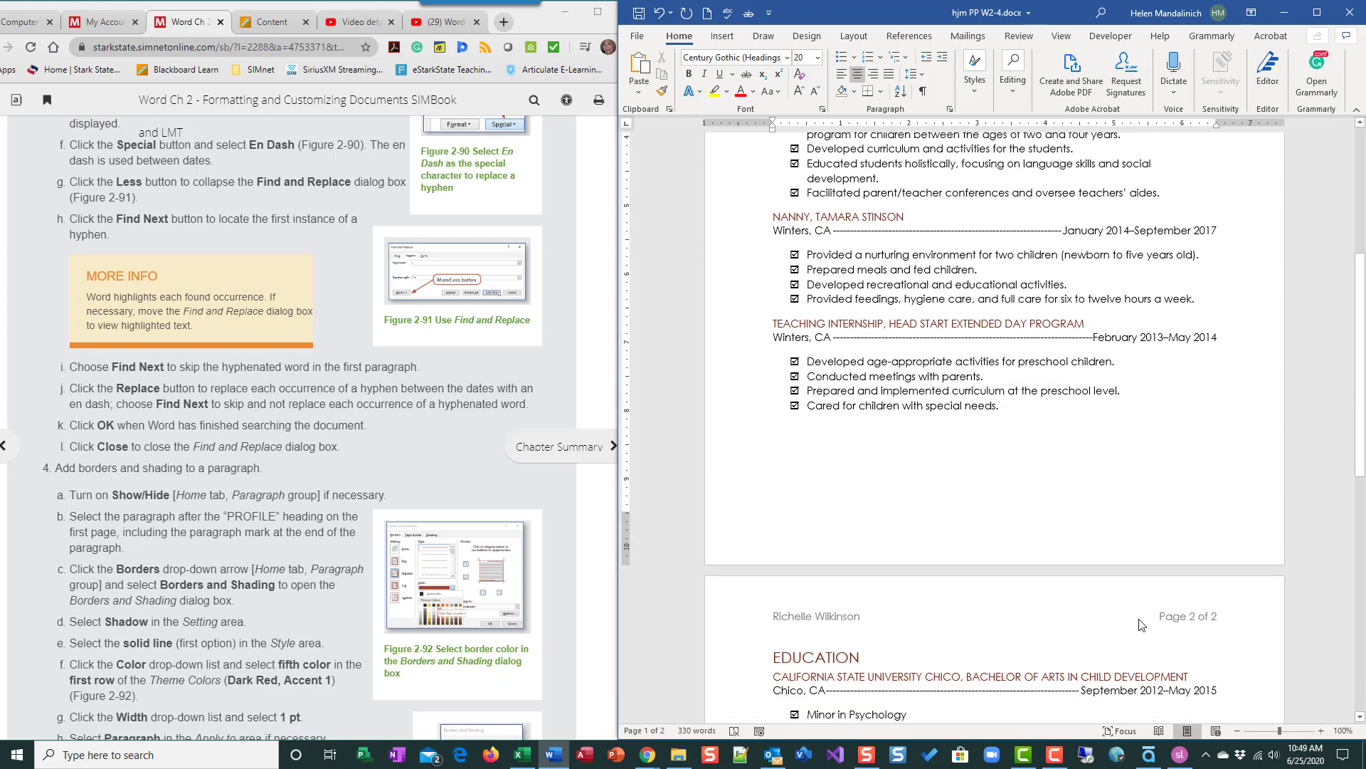
scroll(1141, 618, up, 1)
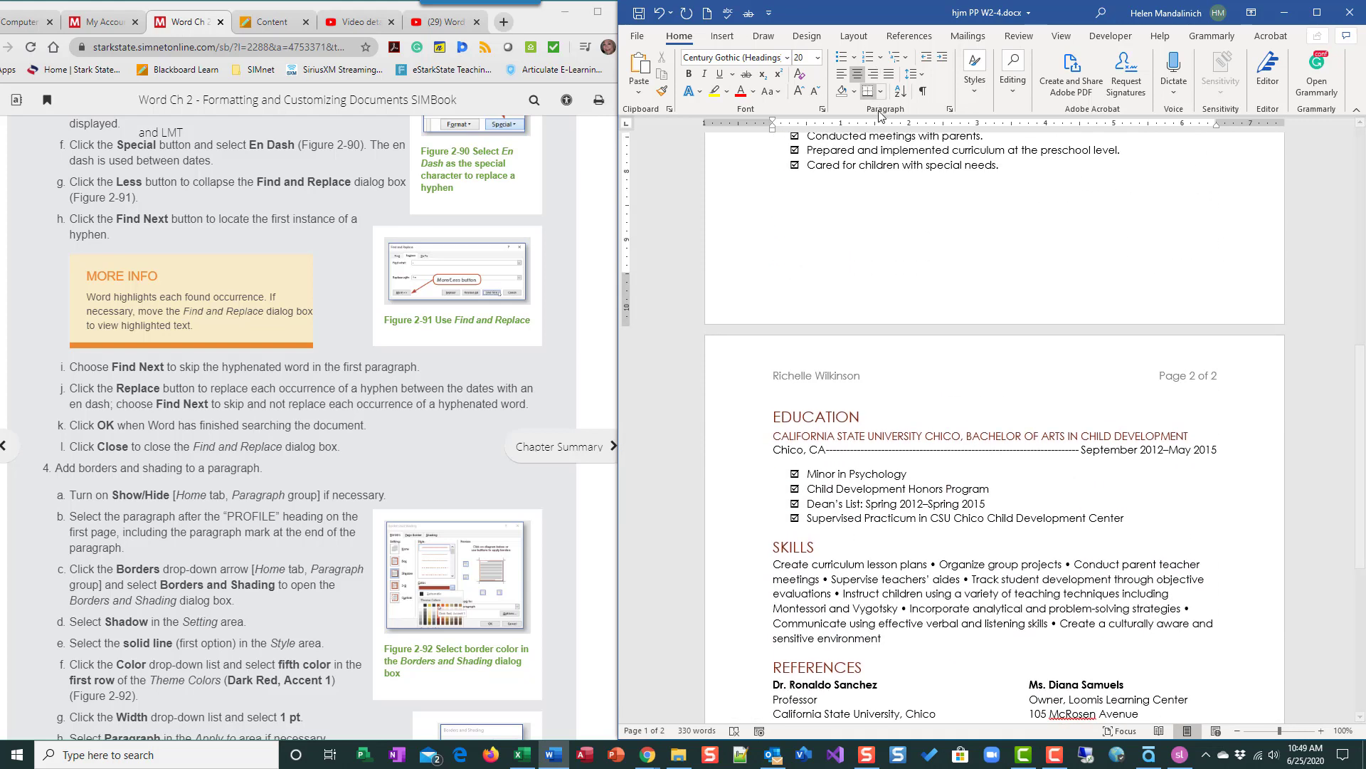
key(ctrl+shift+8)
scroll(1193, 646, down, 3)
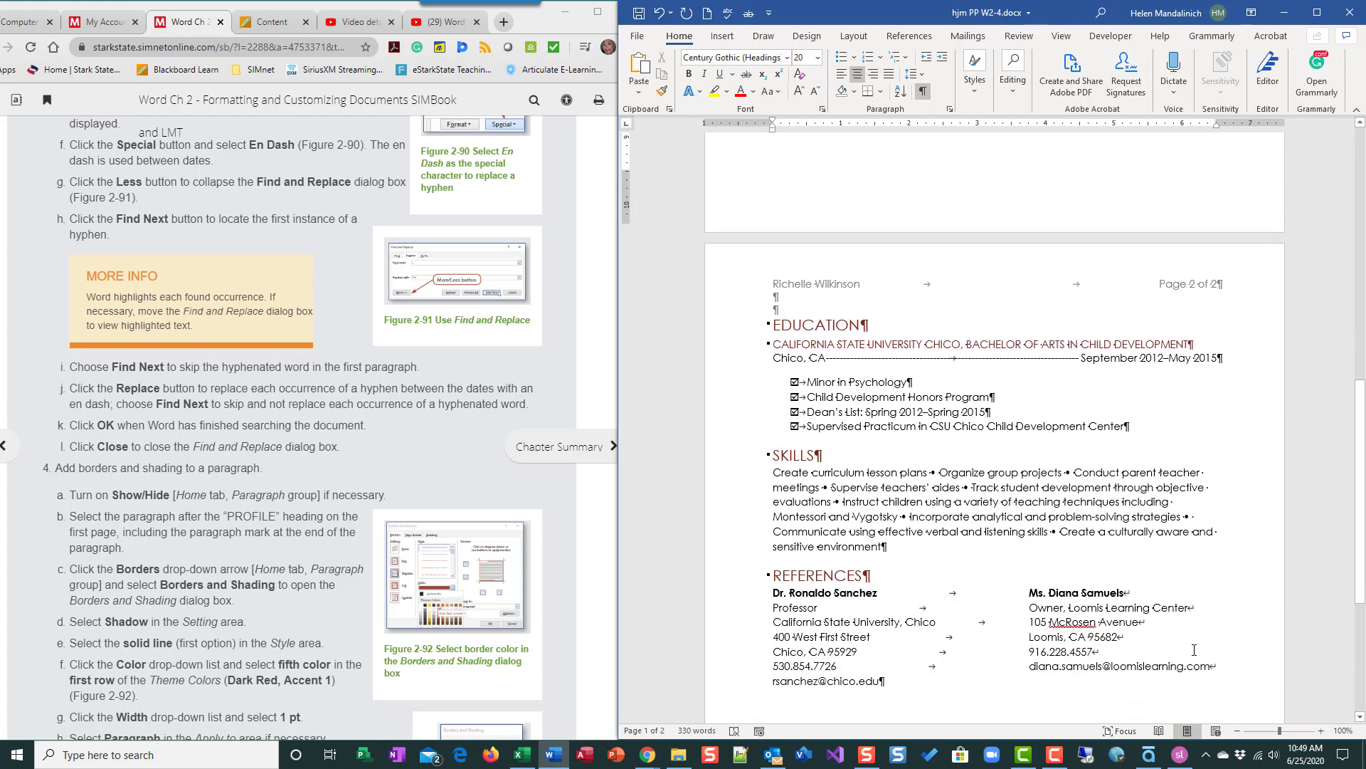
scroll(1183, 642, up, 3)
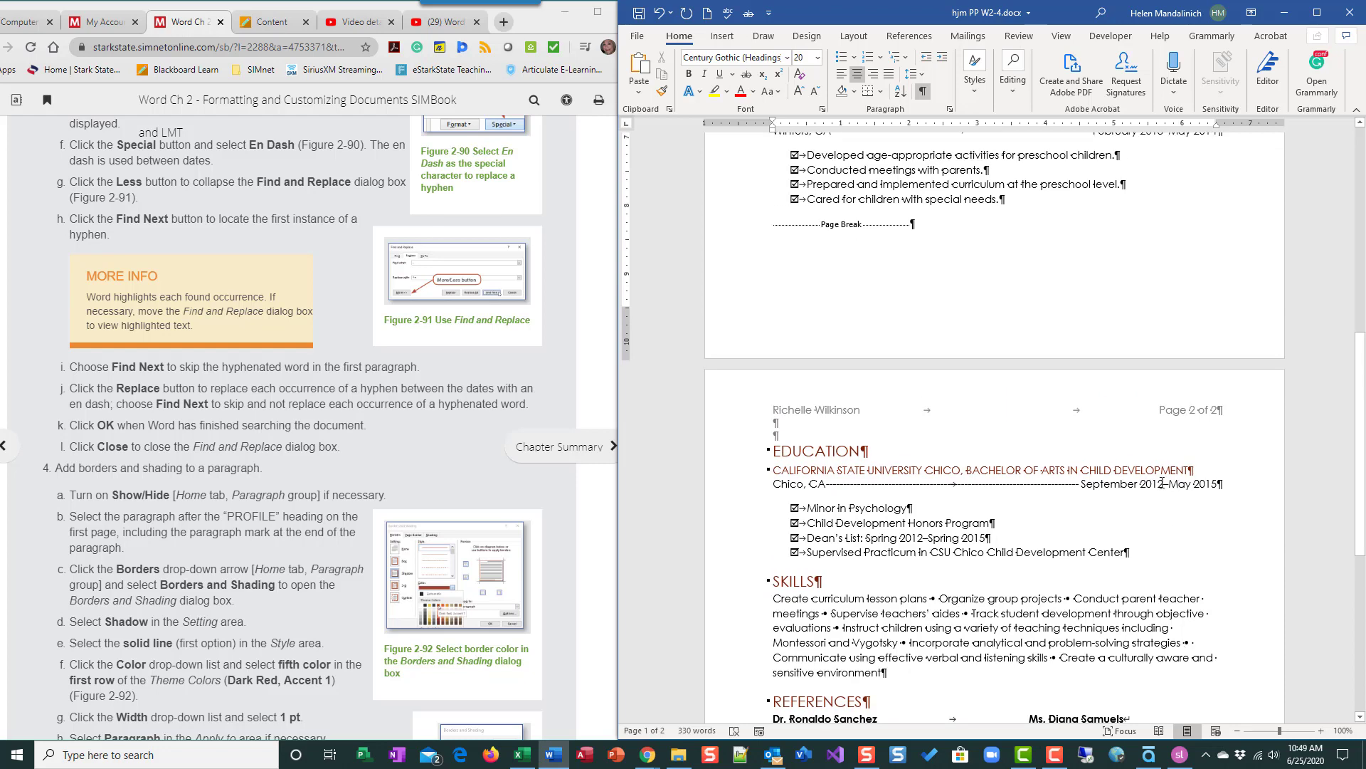
click(922, 91)
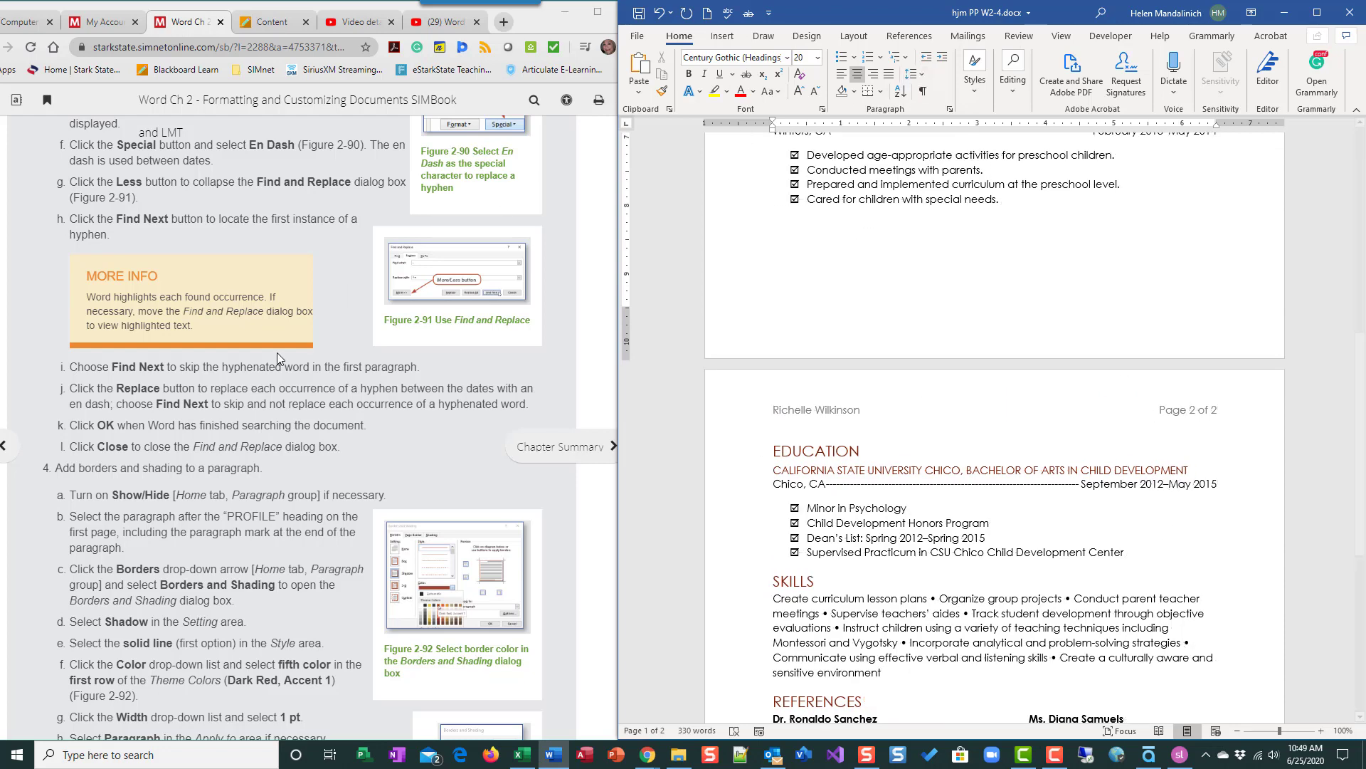
- Check the borders and shading instructions and turn on the display of formatting marks in the resume
scroll(276, 352, down, 4)
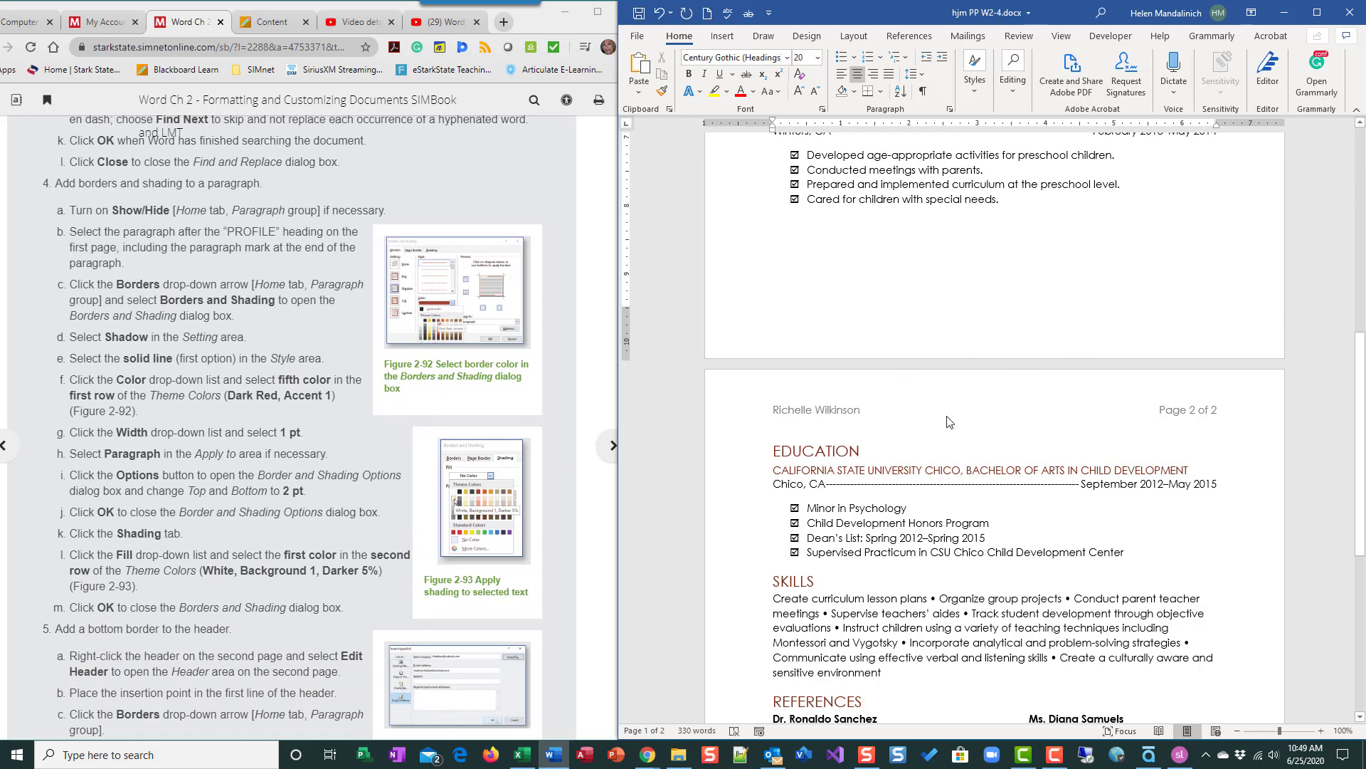
scroll(947, 422, up, 3)
click(923, 92)
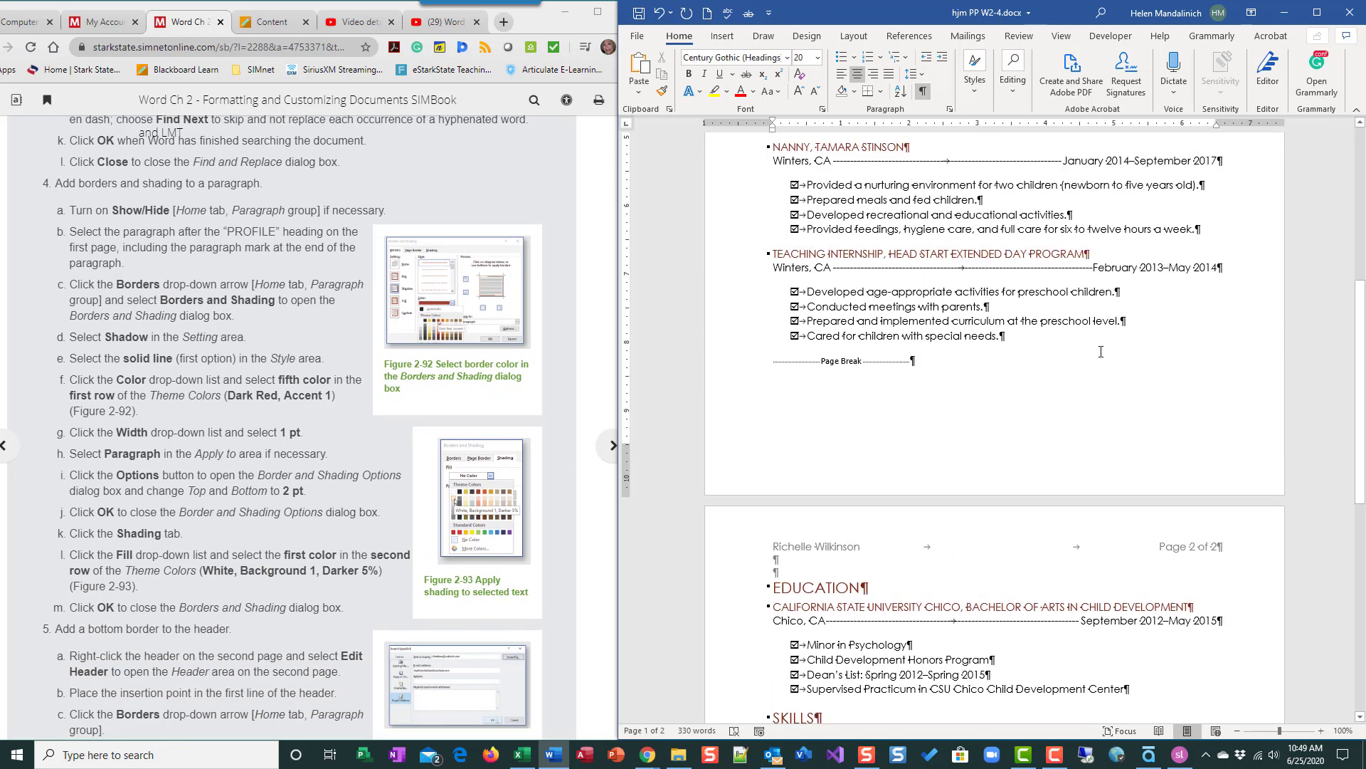
- Set the left and right indents of the paragraph below the PROFILE heading to 0.25"
scroll(1102, 459, up, 8)
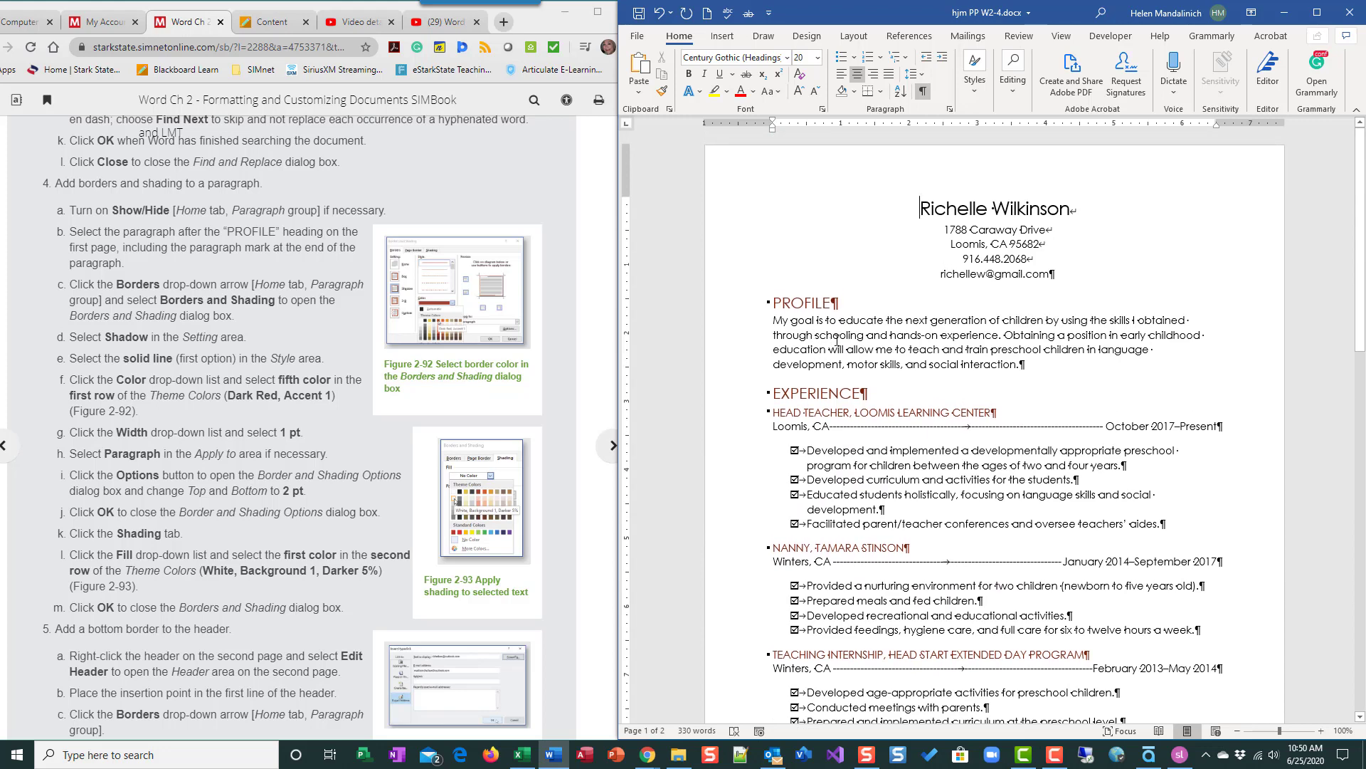
double_click(733, 349)
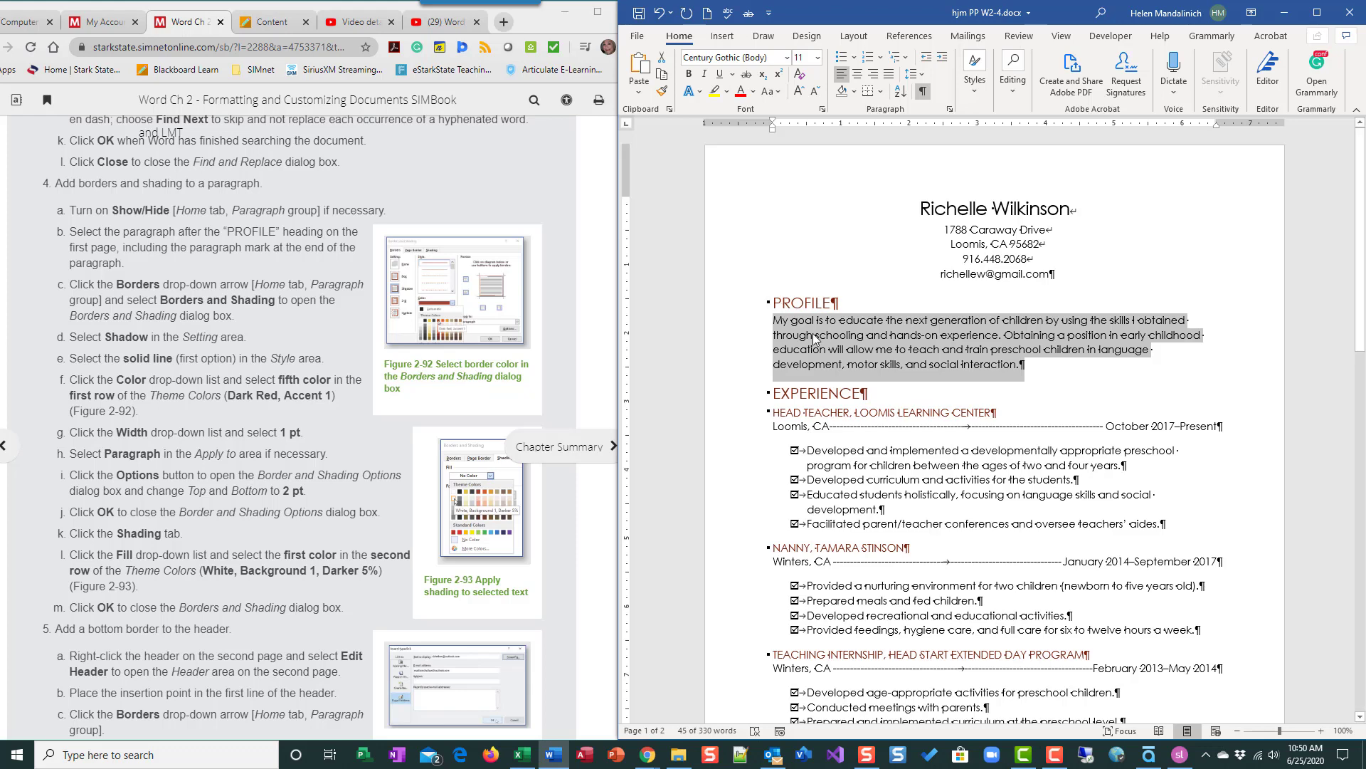
click(853, 35)
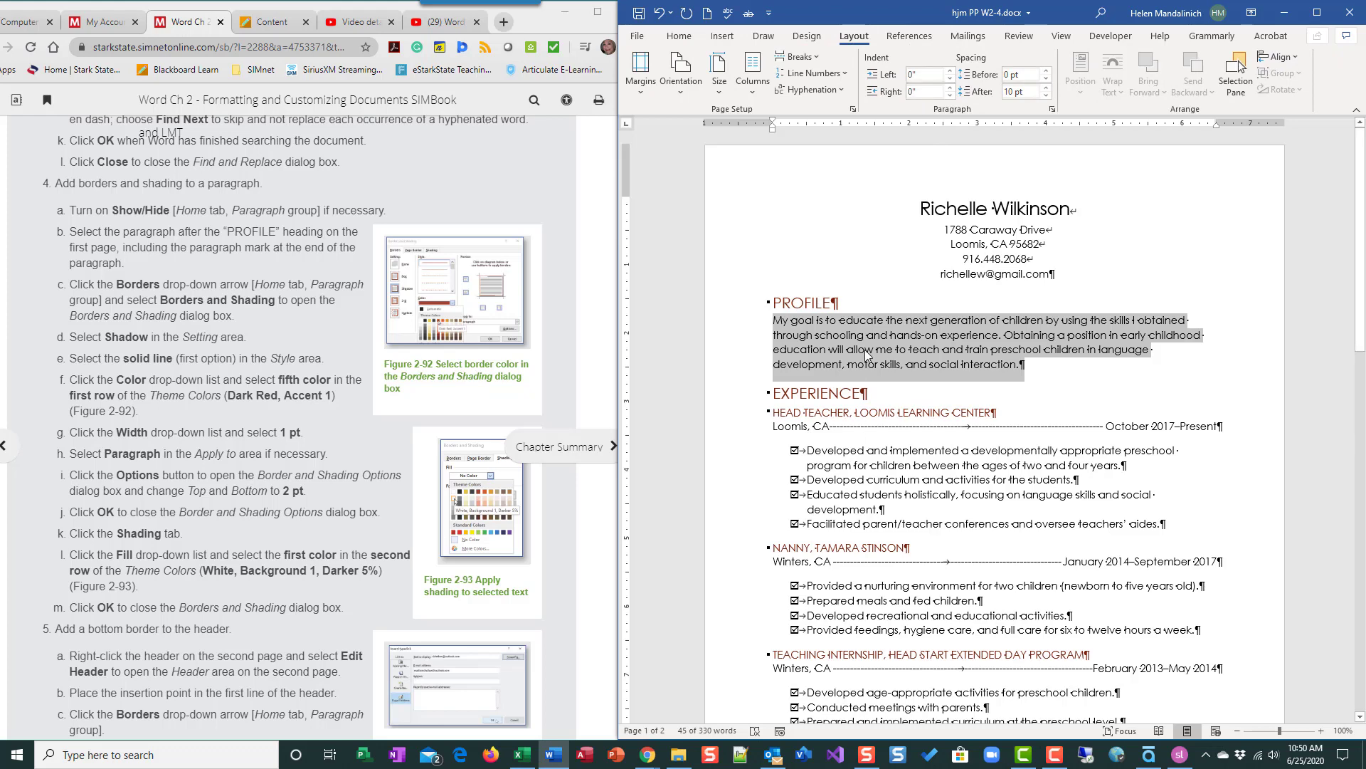
click(945, 351)
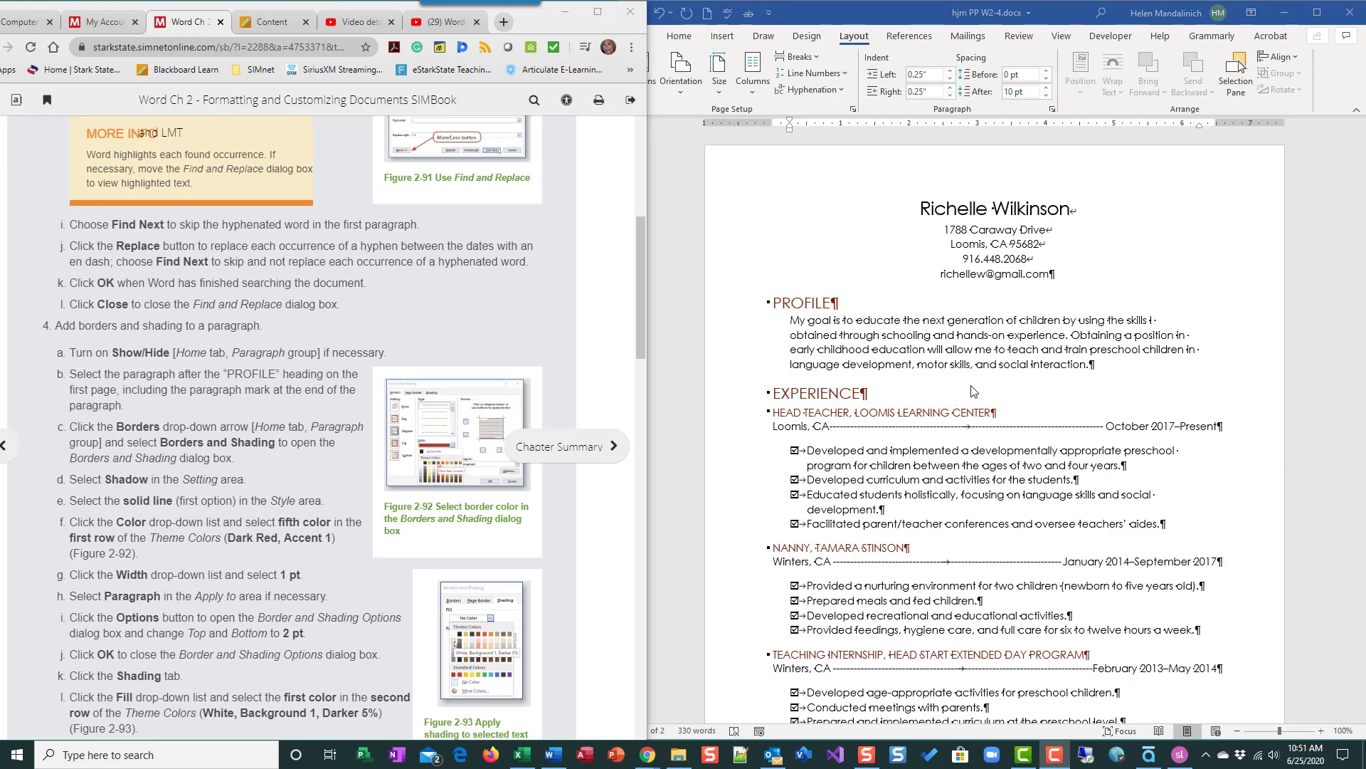
- Select the entire paragraph below the PROFILE heading, including its paragraph mark
click(810, 340)
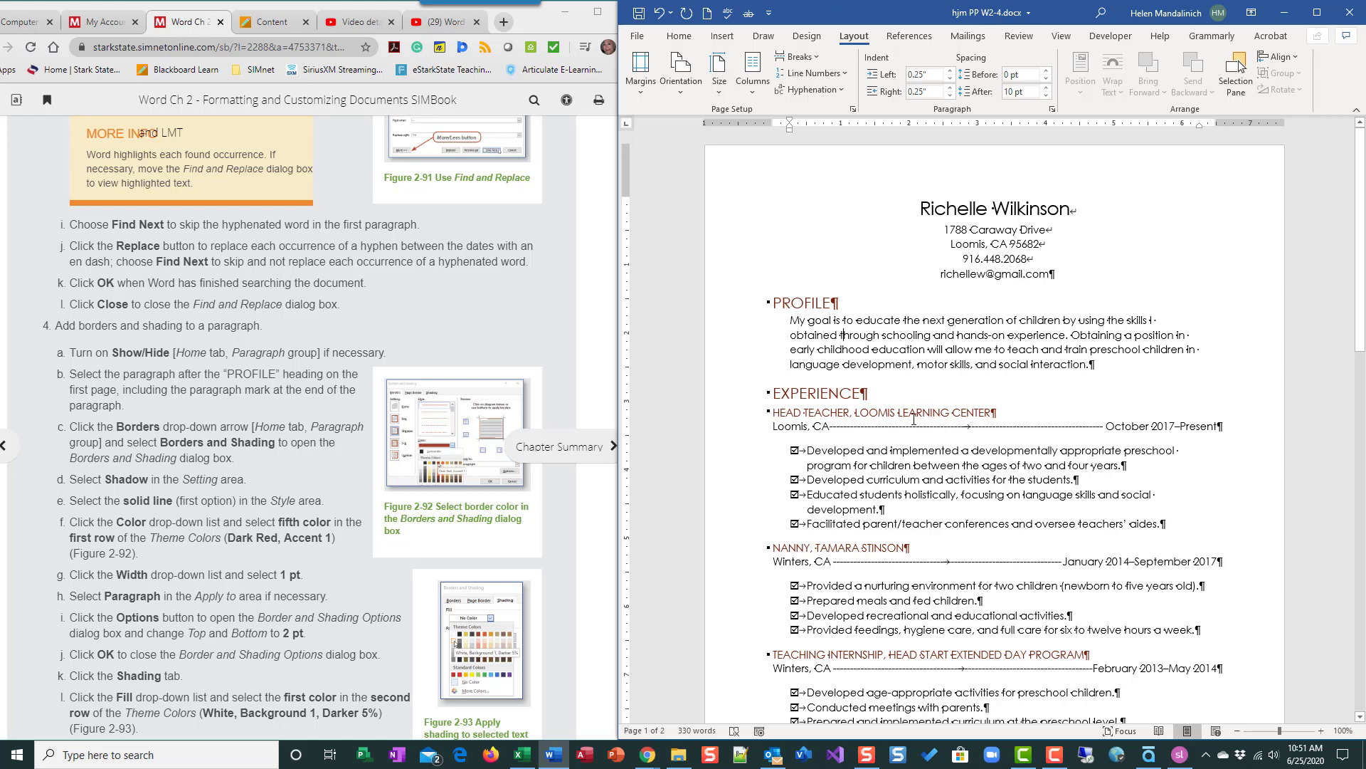
scroll(498, 399, down, 2)
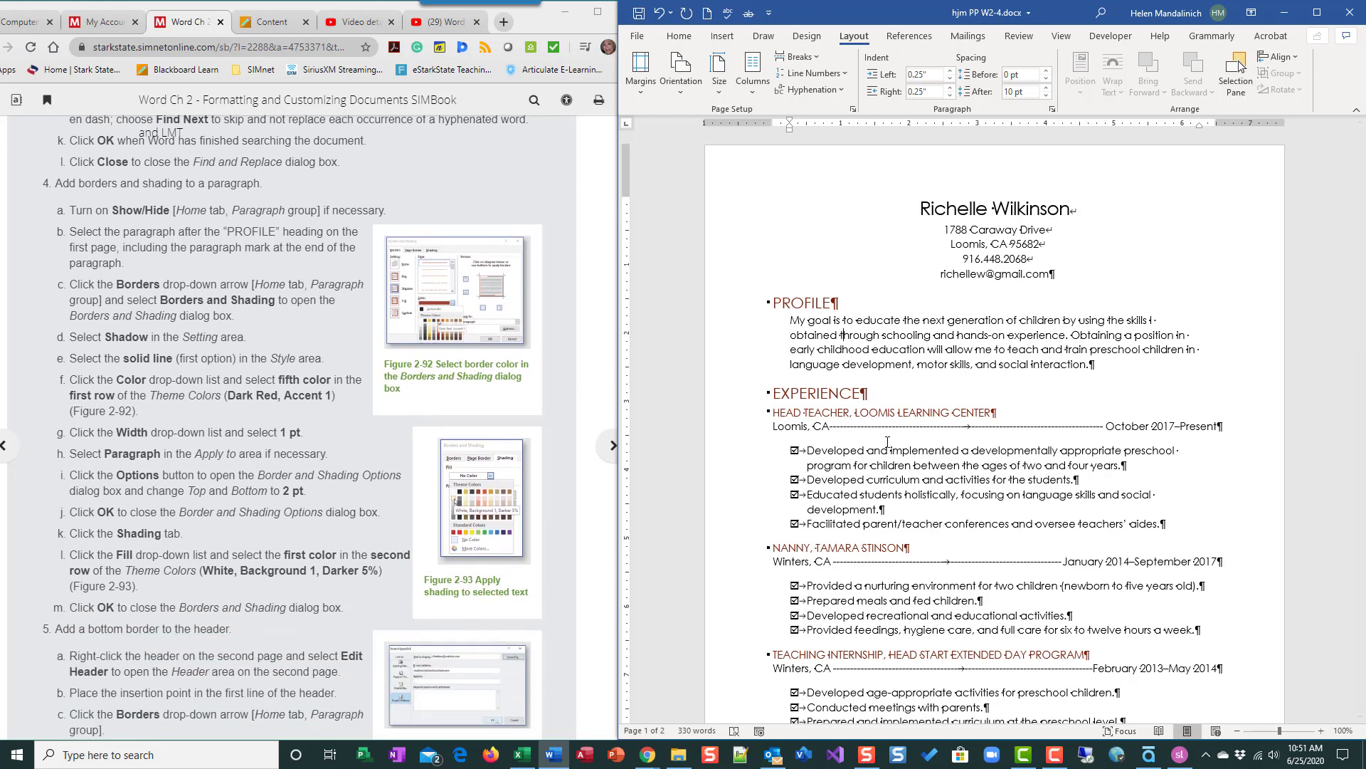
double_click(733, 349)
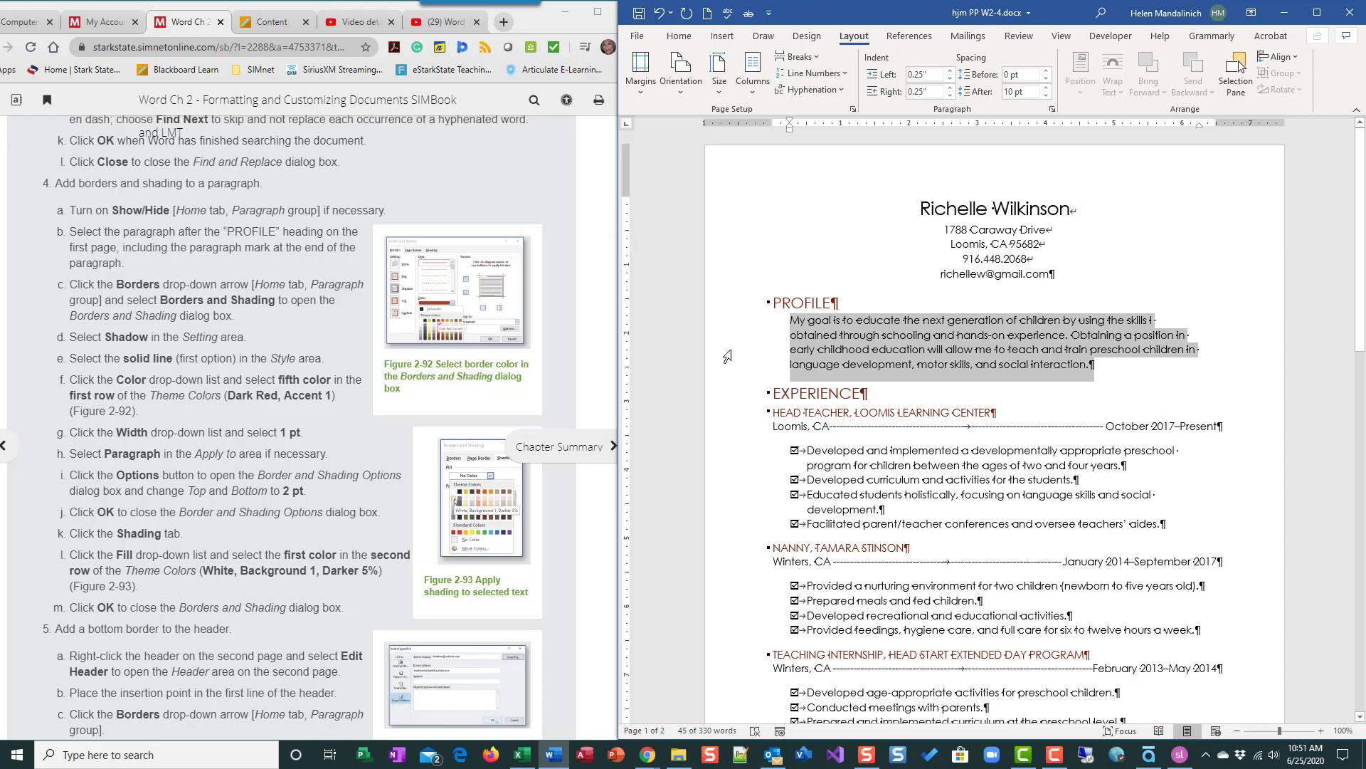
click(969, 340)
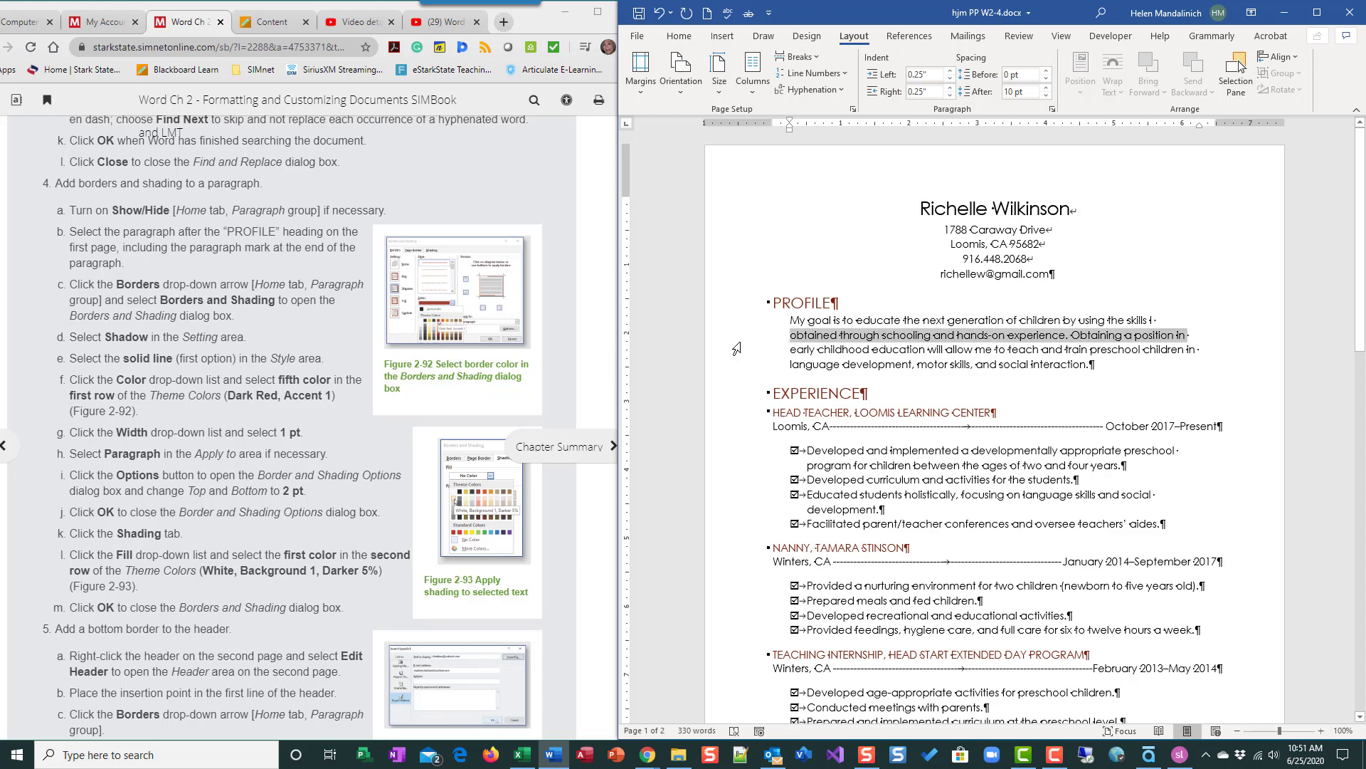
double_click(736, 349)
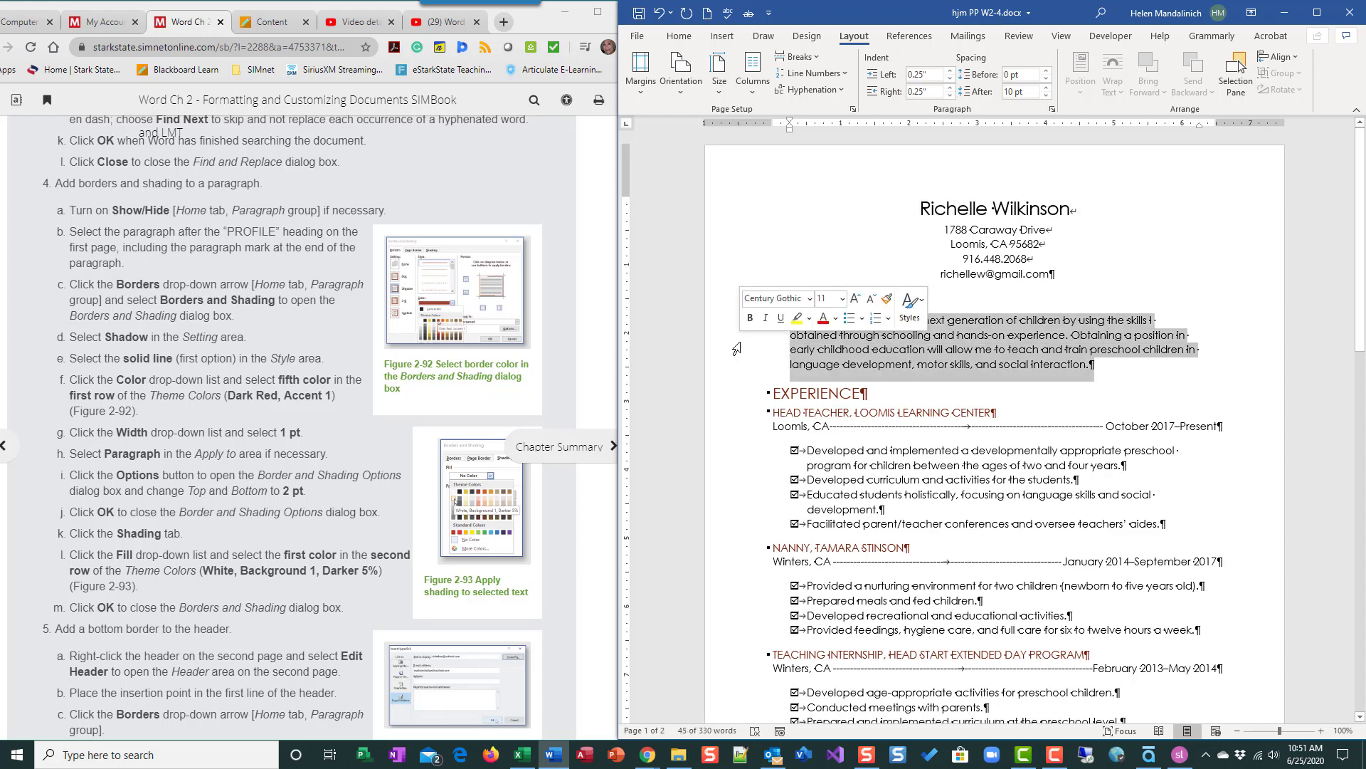
click(988, 348)
triple_click(988, 349)
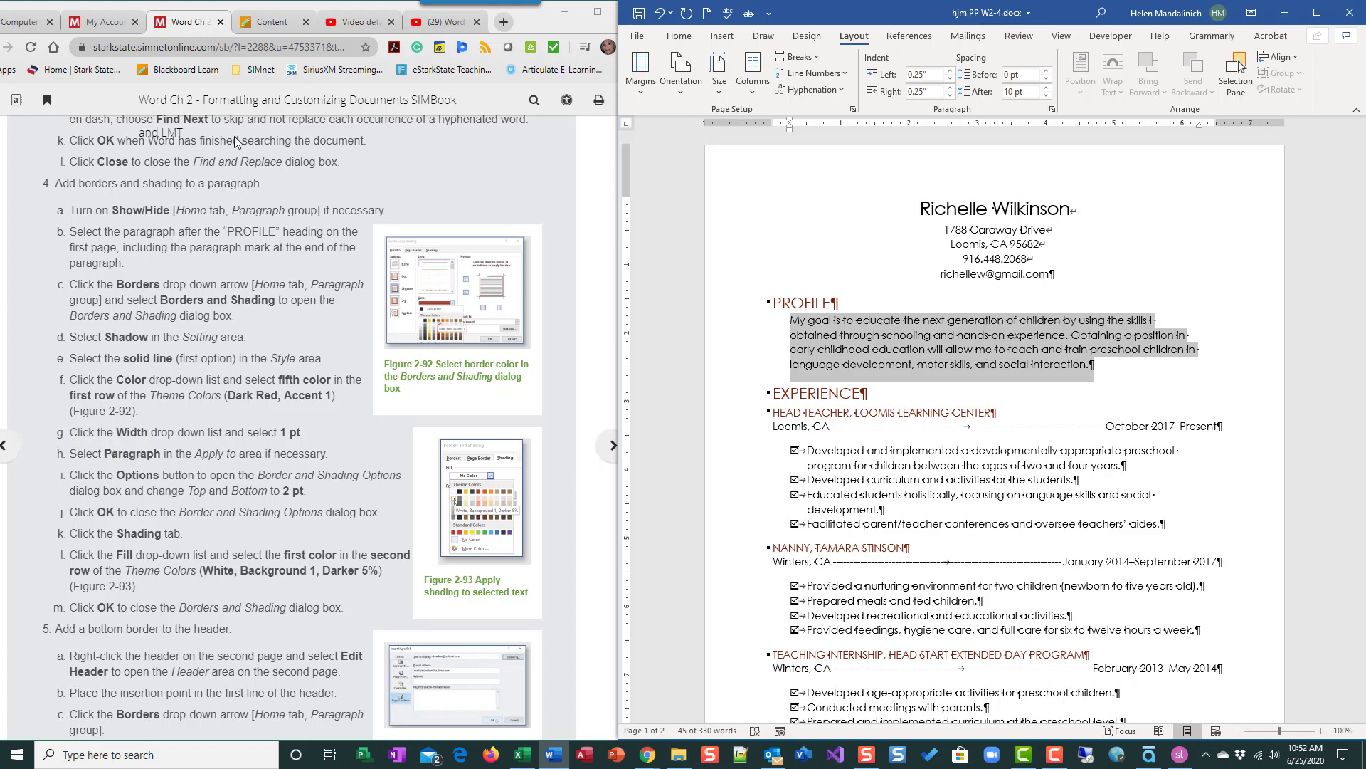
- In the Borders and Shading dialog, give the Profile paragraph a Shadow border with the first solid line style
click(680, 39)
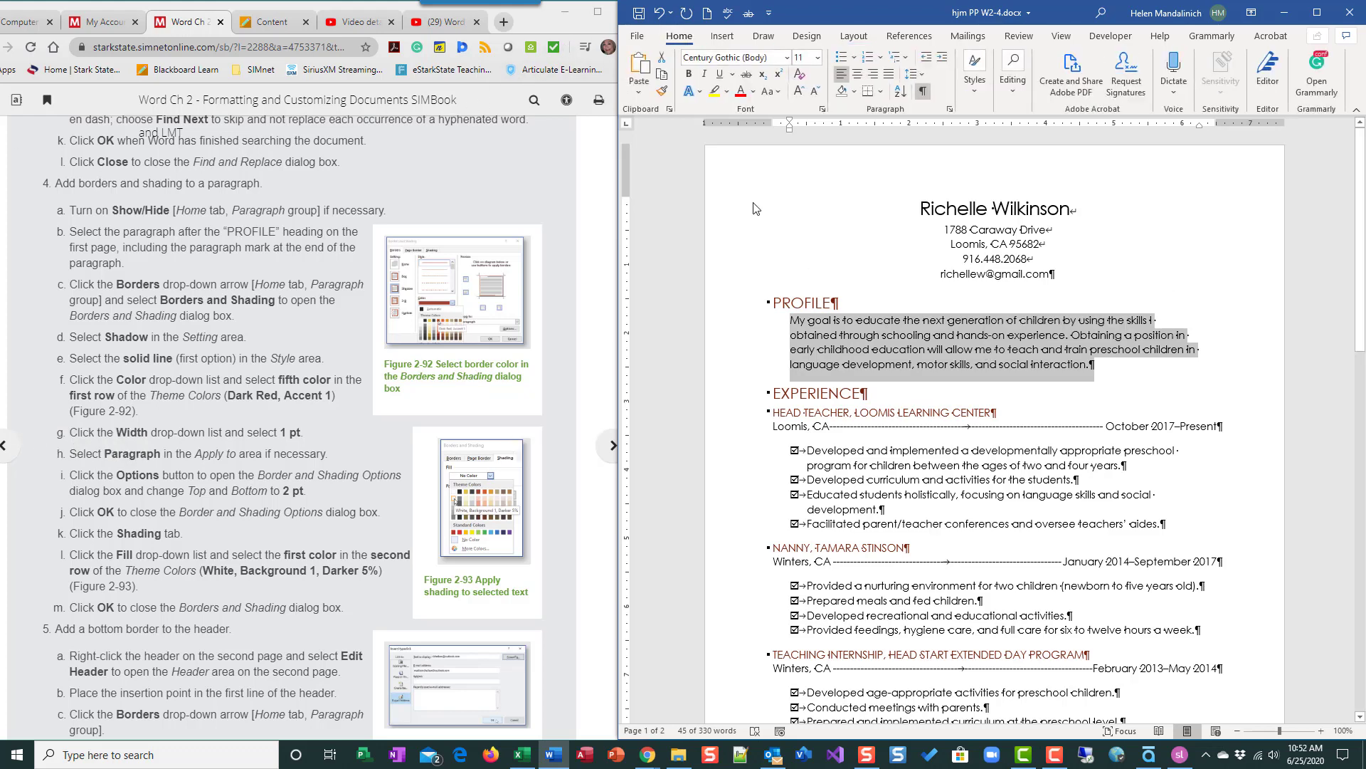
click(855, 92)
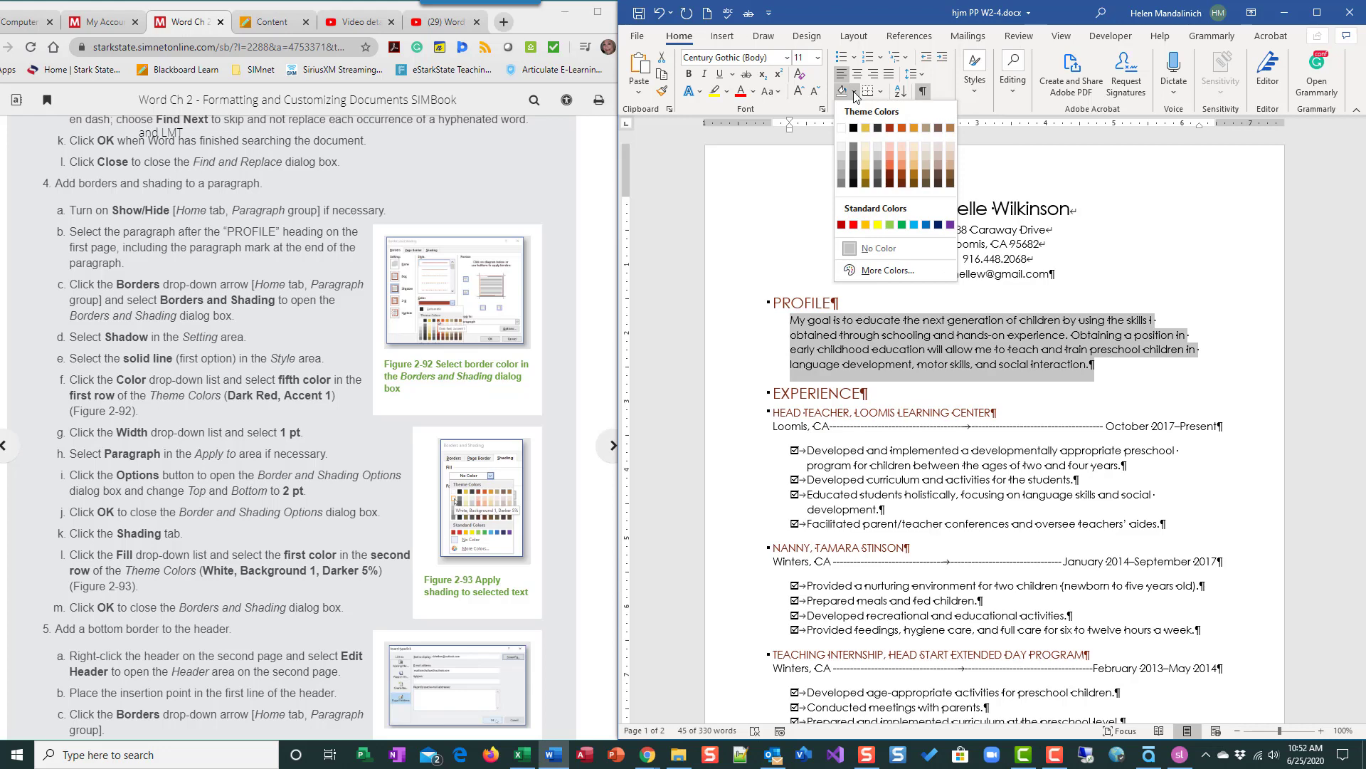
click(855, 93)
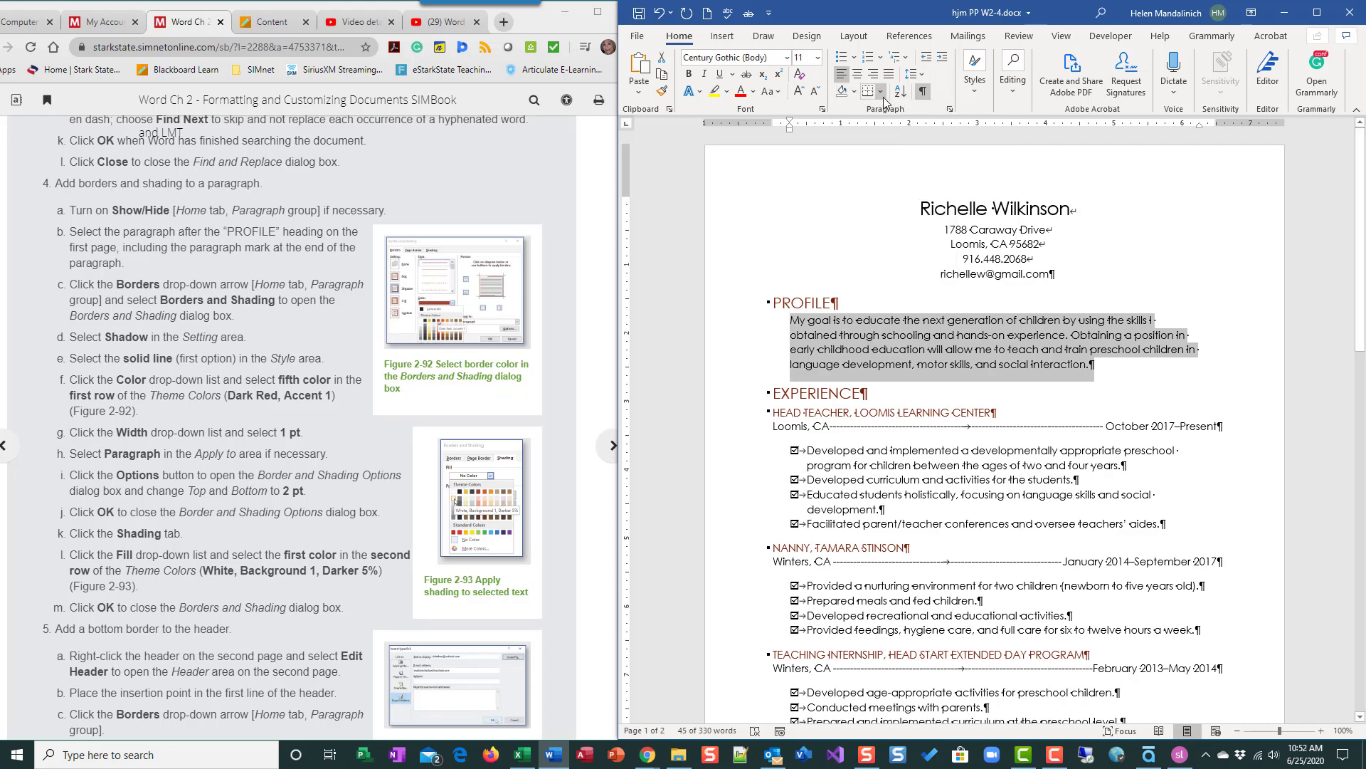
click(883, 97)
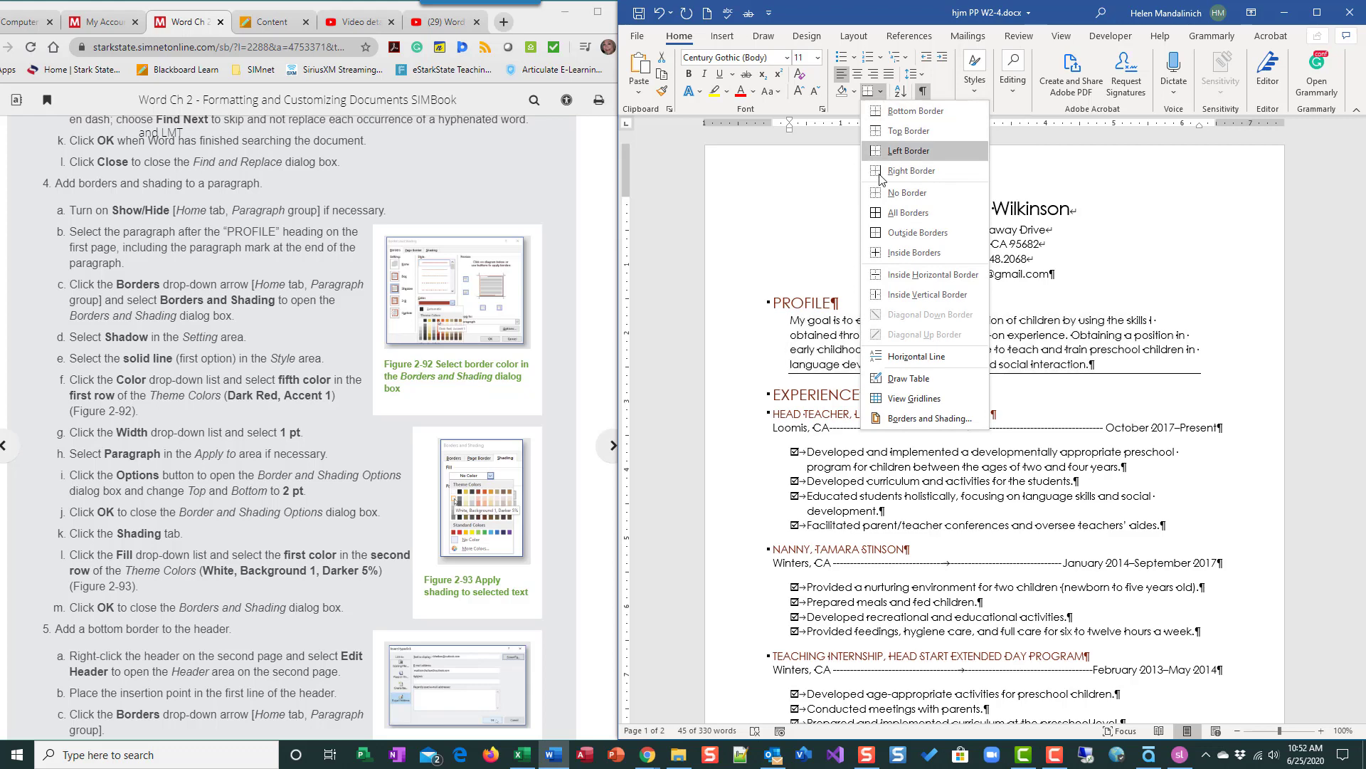
click(914, 420)
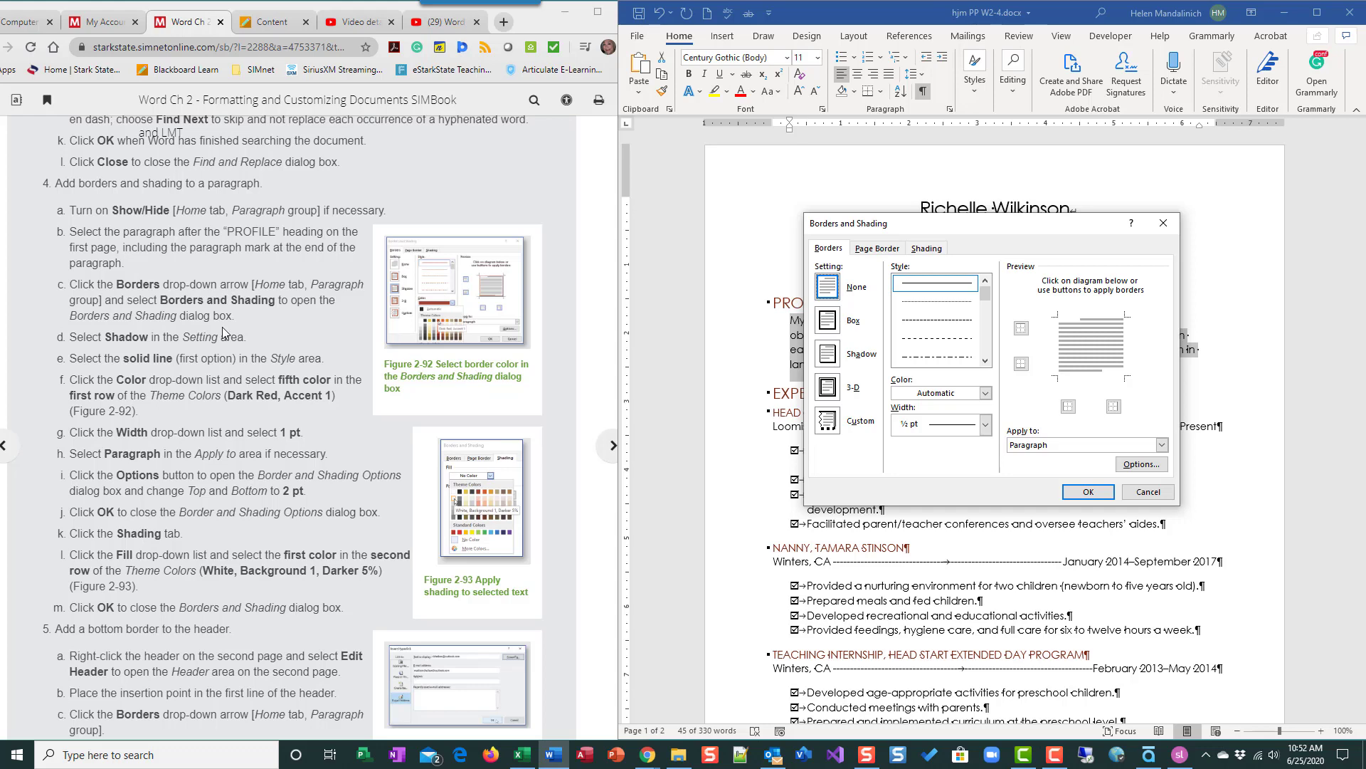
click(828, 354)
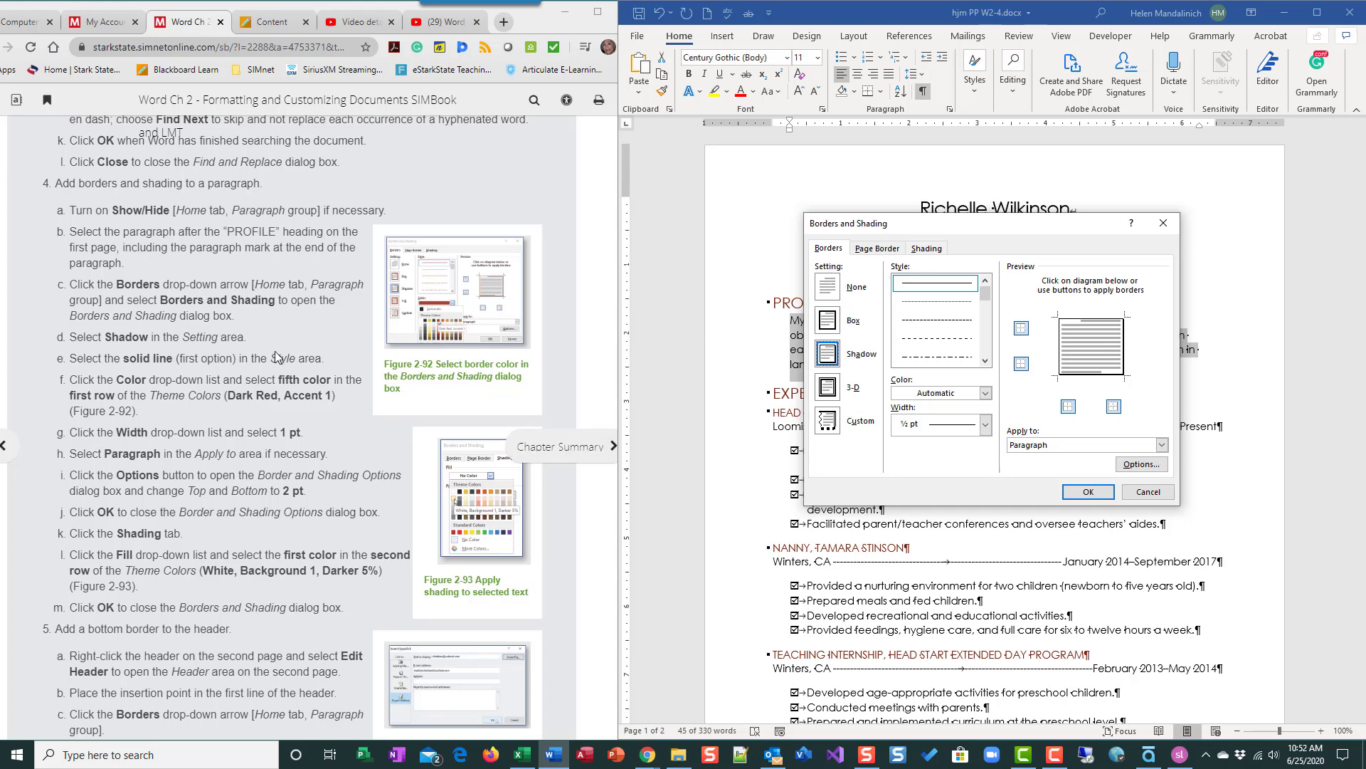
click(940, 286)
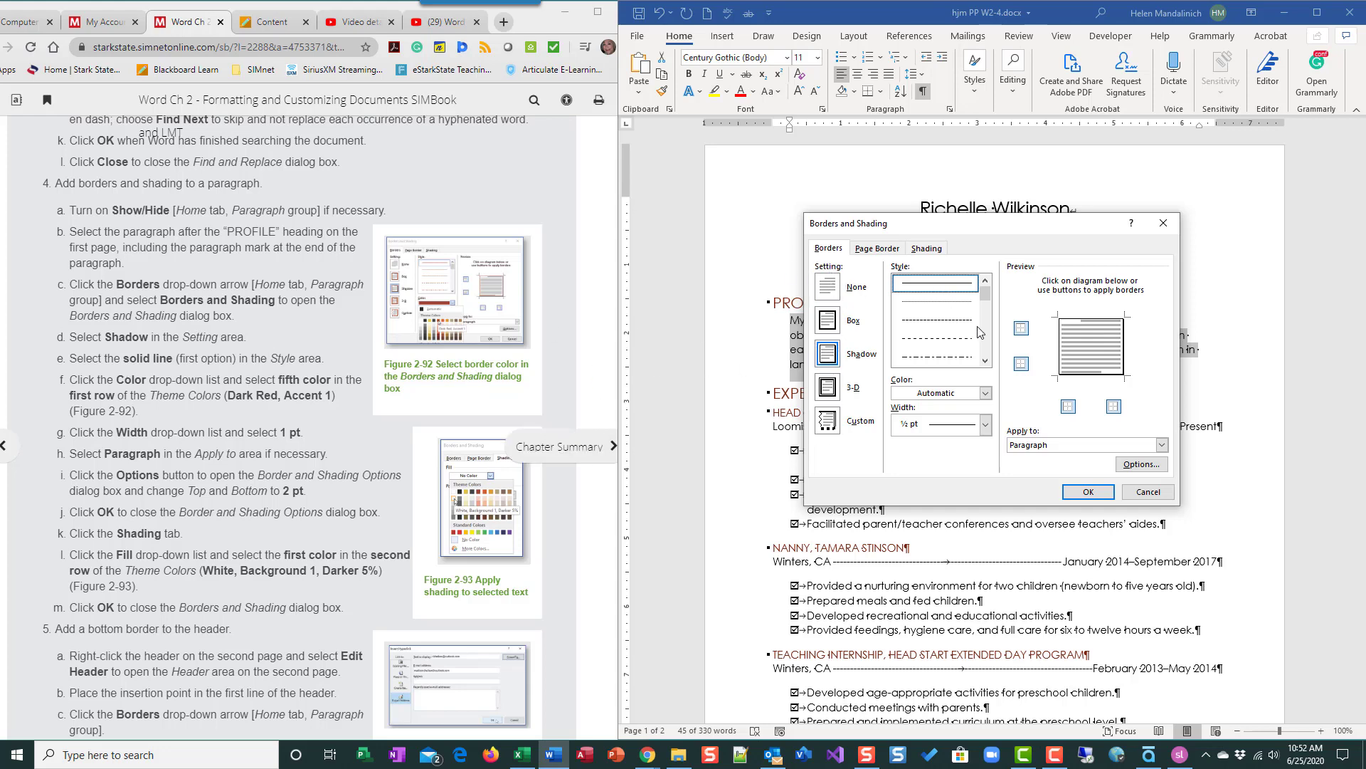
- Set the paragraph border's color to Dark Red, Accent 1 and its width to 1 pt
click(985, 394)
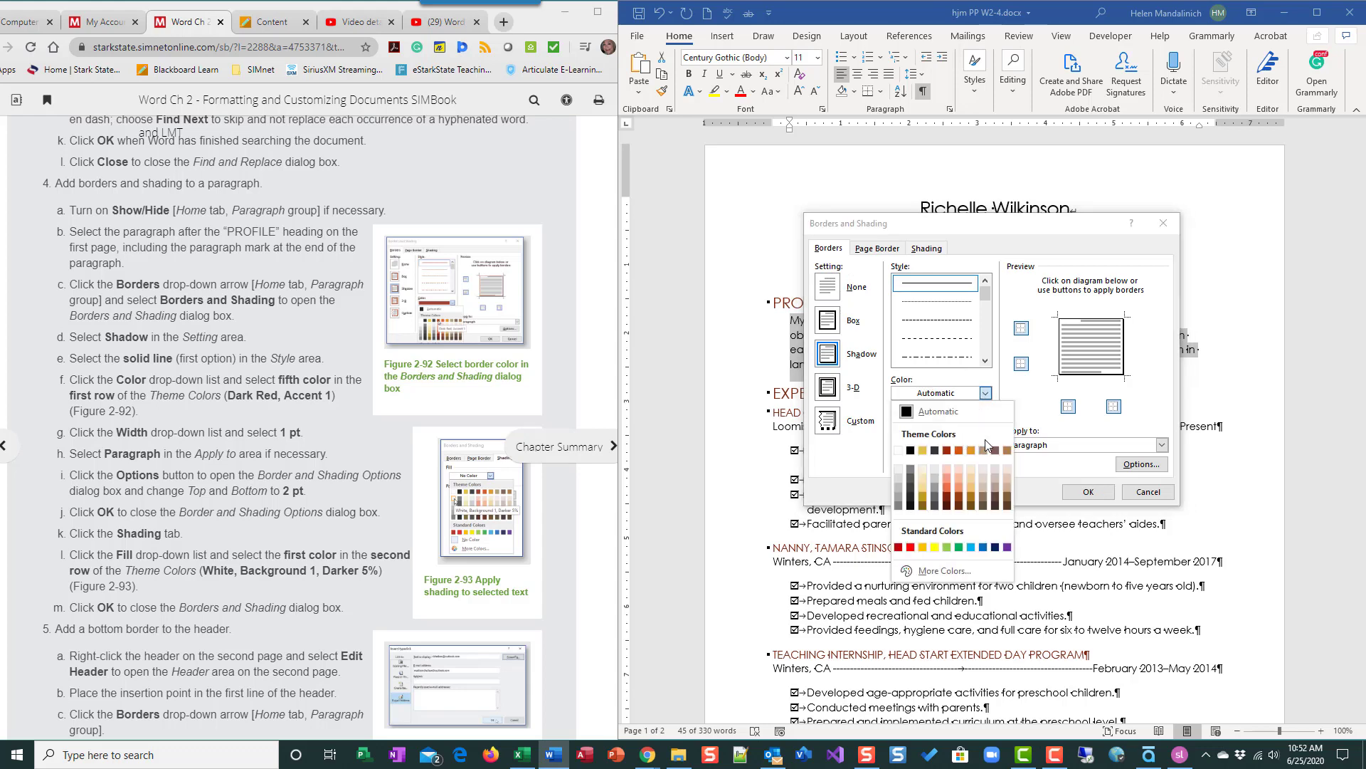
click(947, 451)
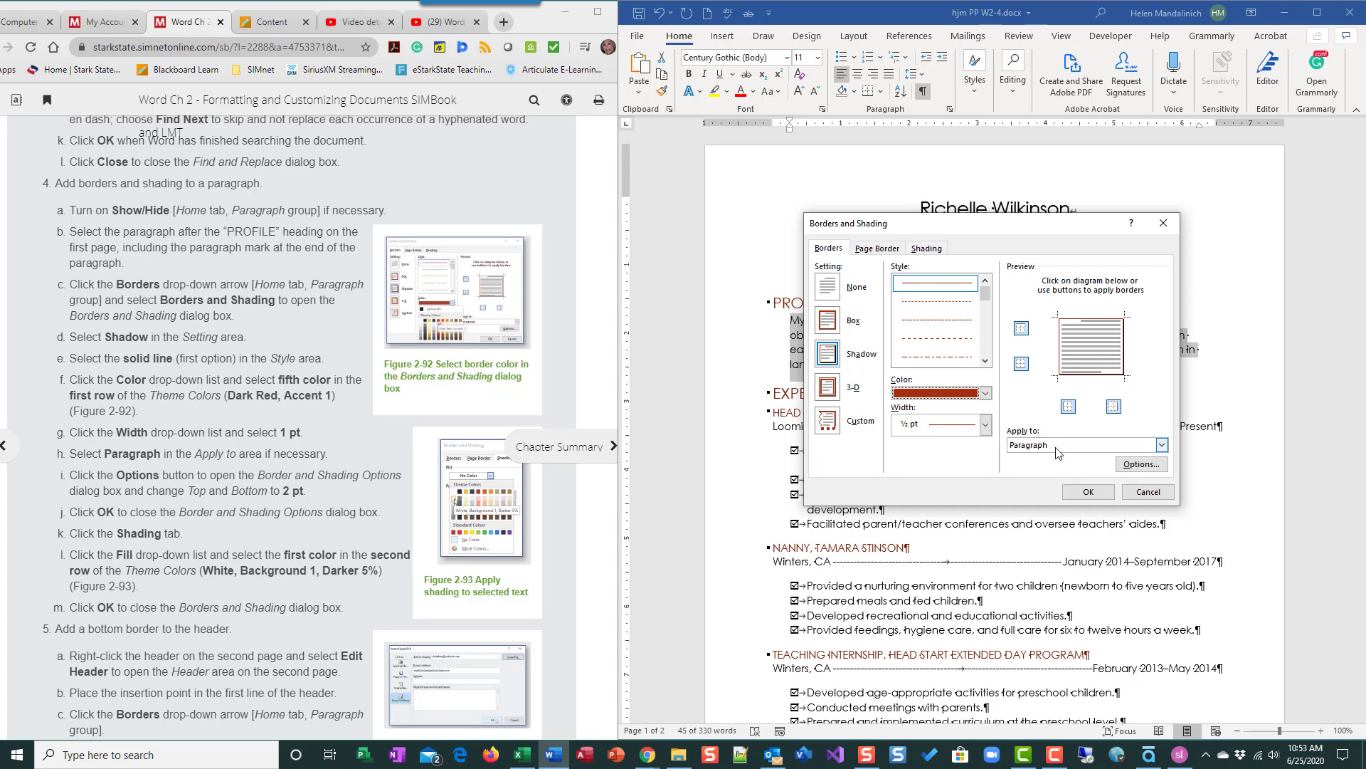
click(985, 424)
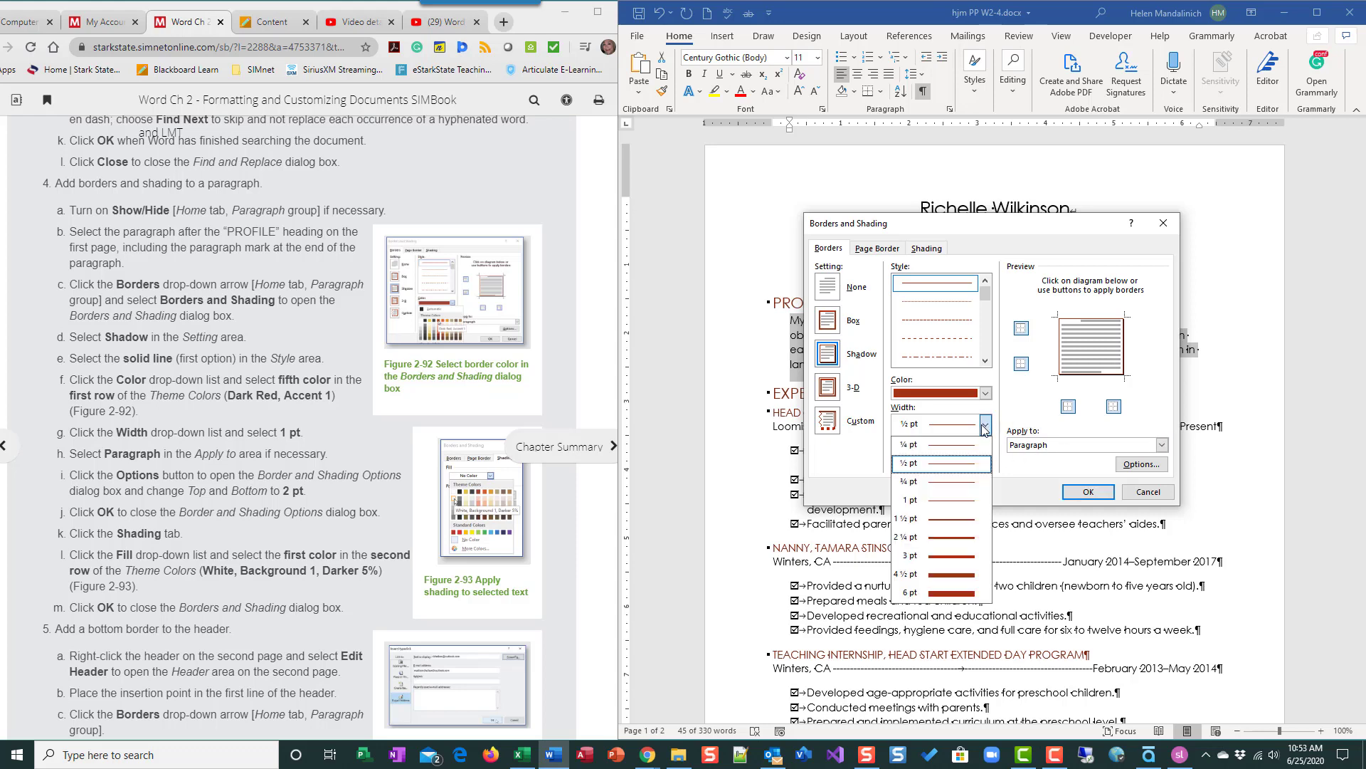
click(963, 501)
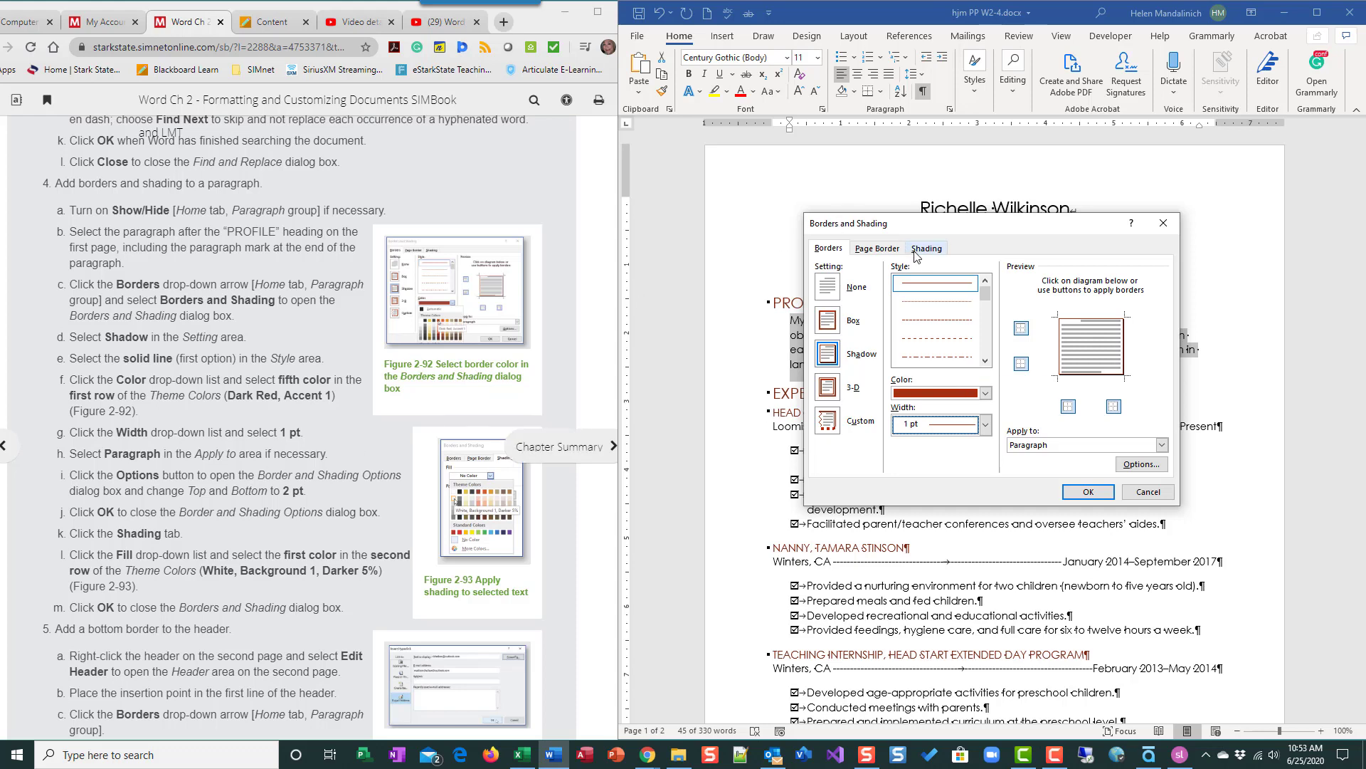
- In the border options, set the top and bottom distance from text to 2 pt and accept the change
scroll(135, 421, down, 2)
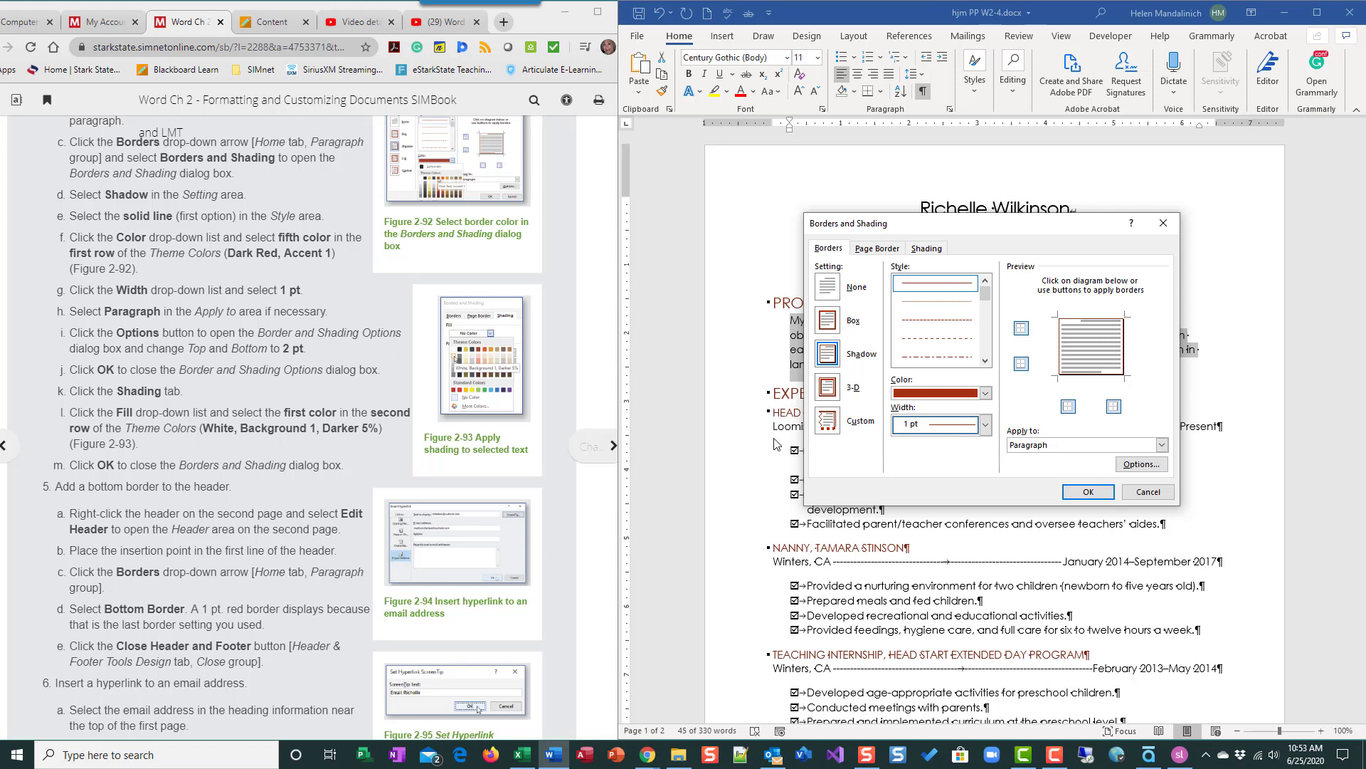
click(1135, 466)
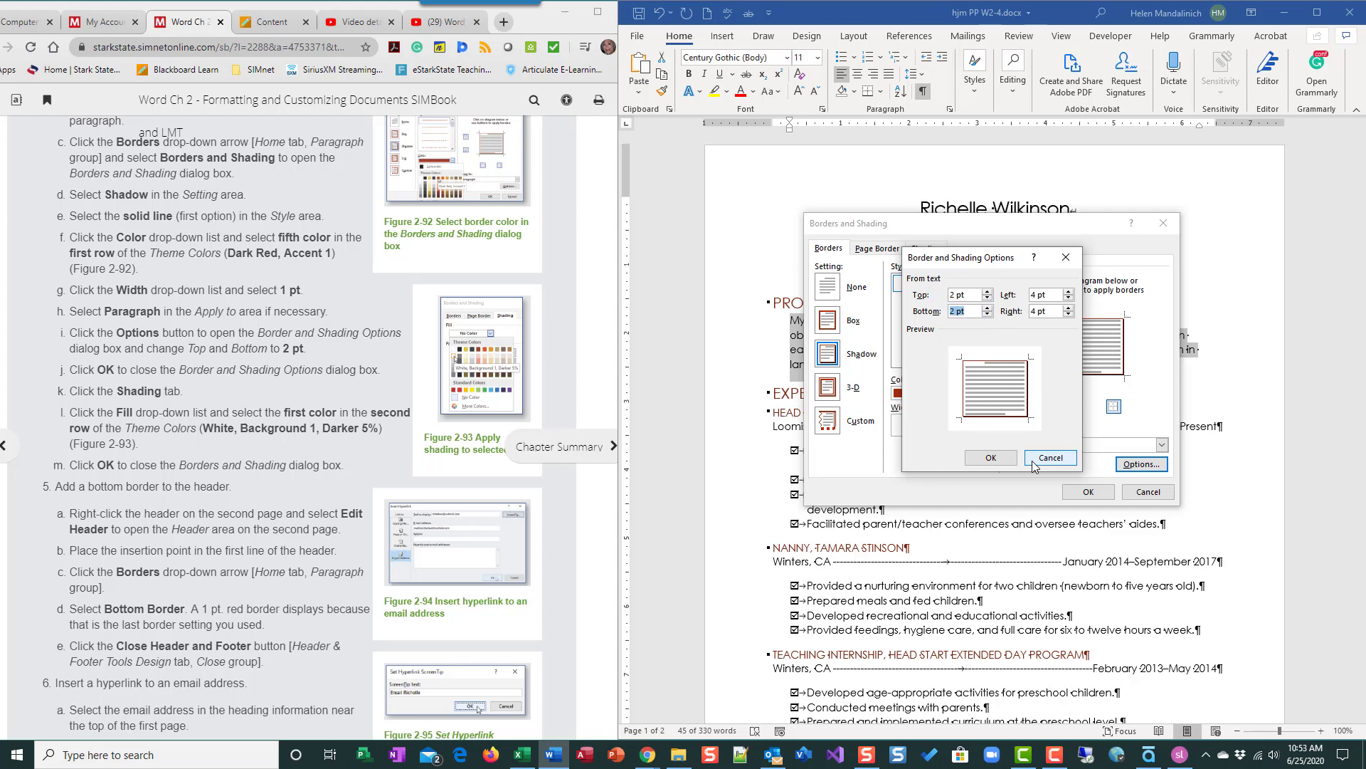
click(993, 459)
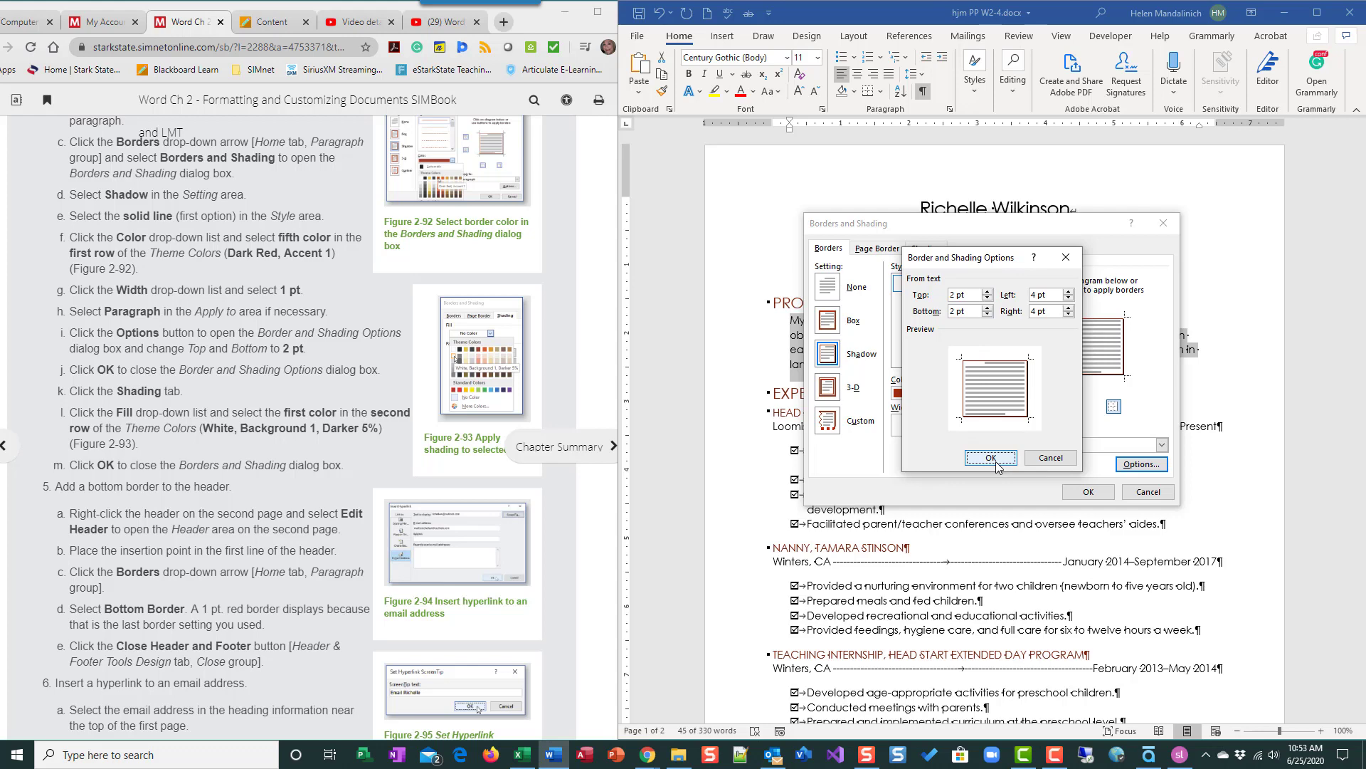
click(995, 466)
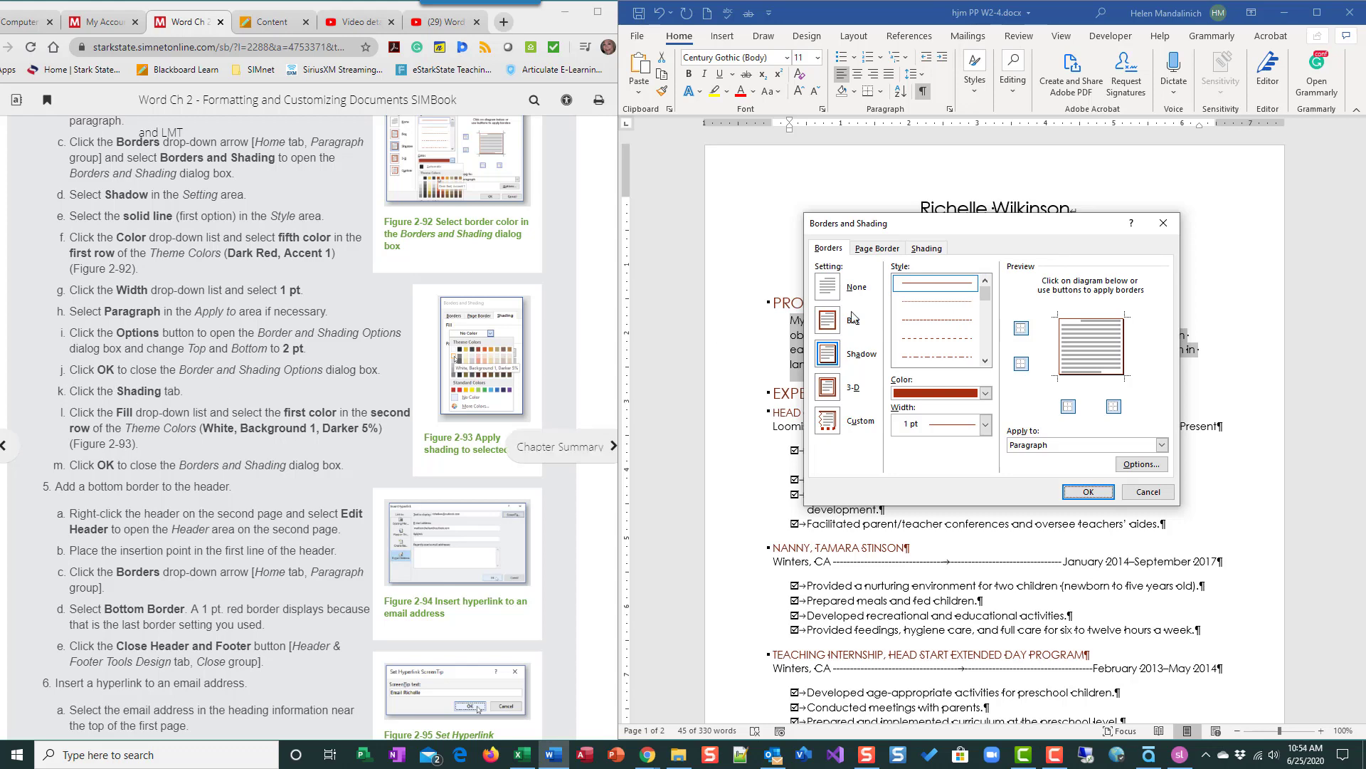
- Shade the Profile paragraph with White, Background 1, Darker 5% and apply the border and shading settings
click(931, 250)
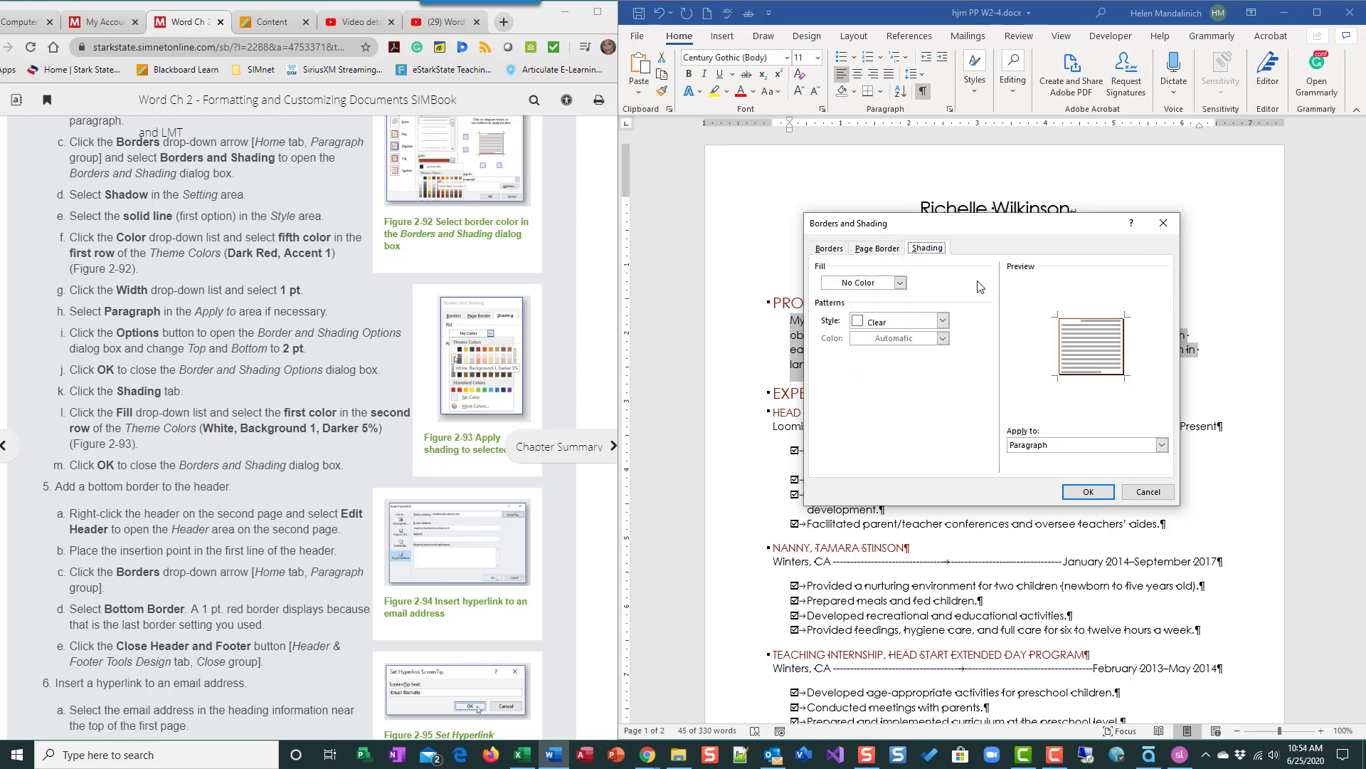
click(901, 283)
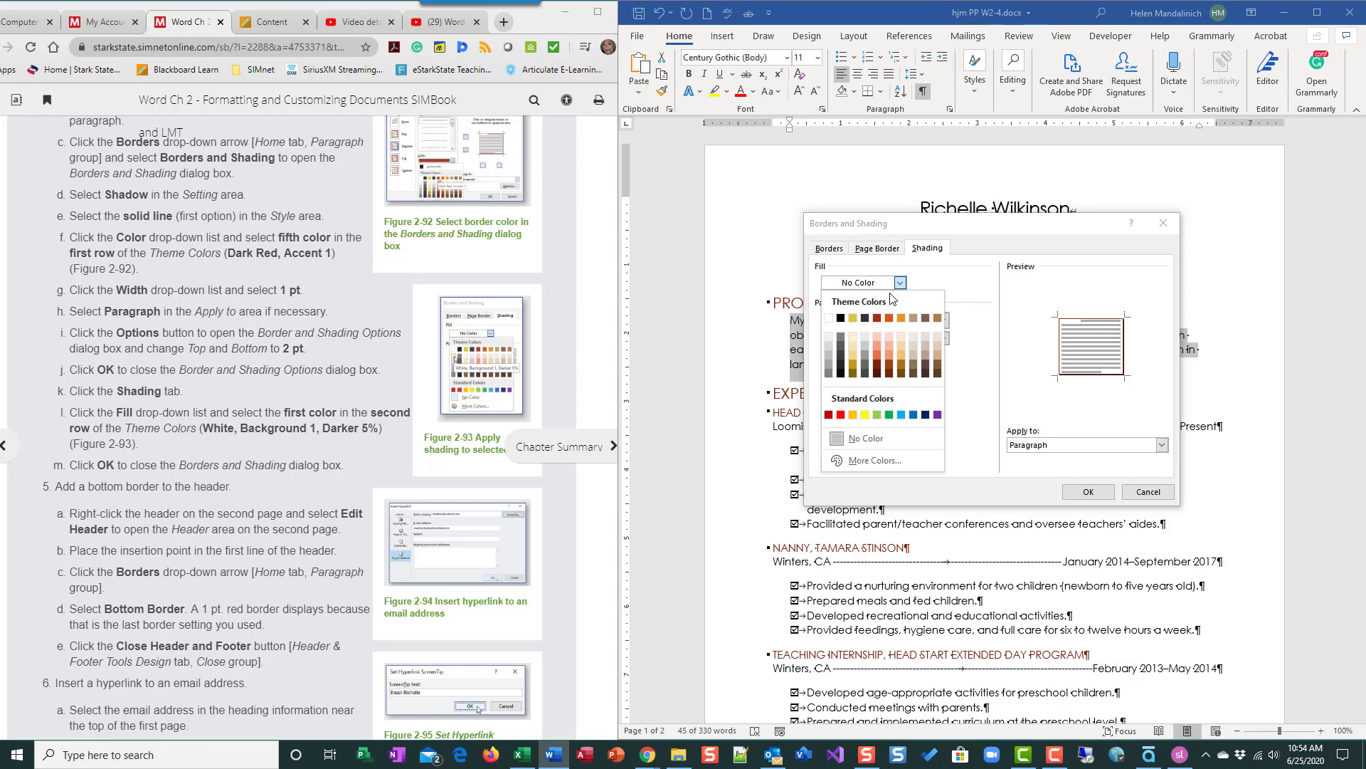
click(829, 343)
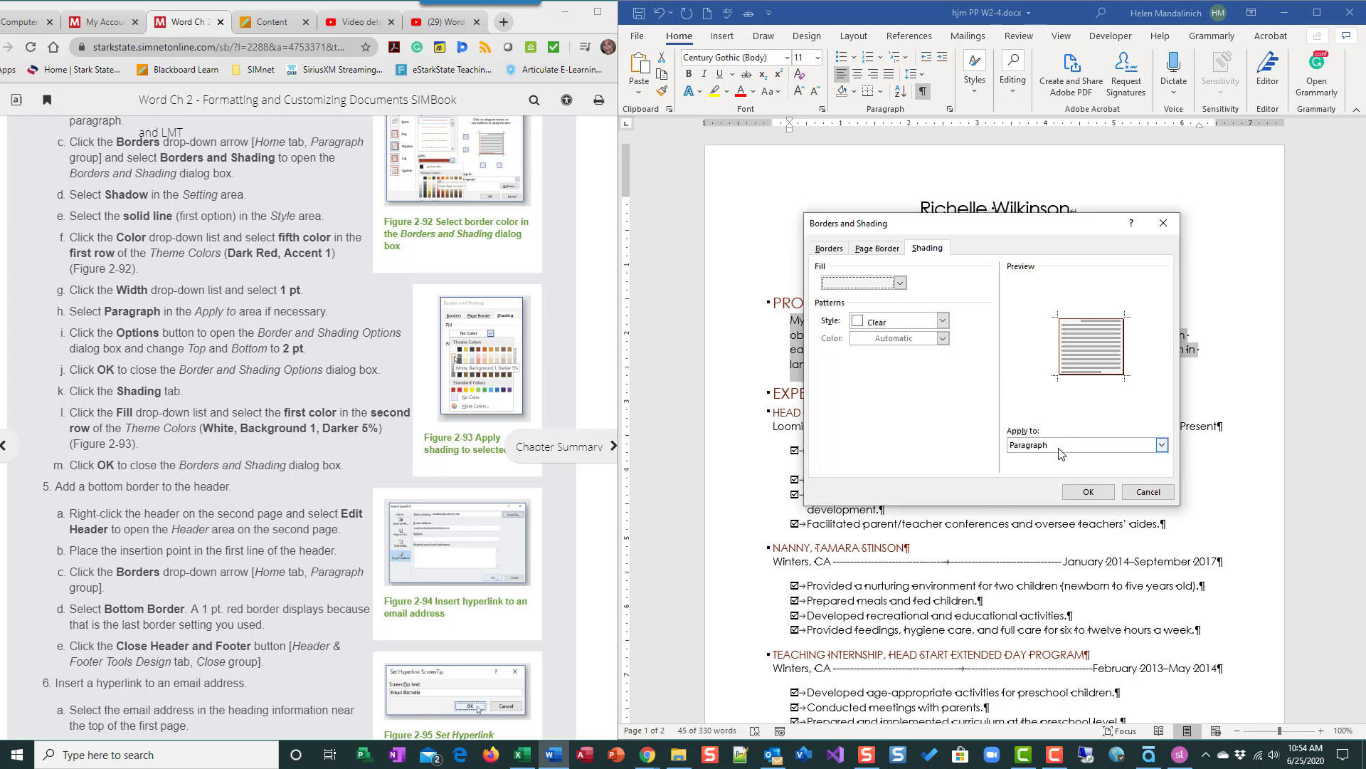
click(1106, 492)
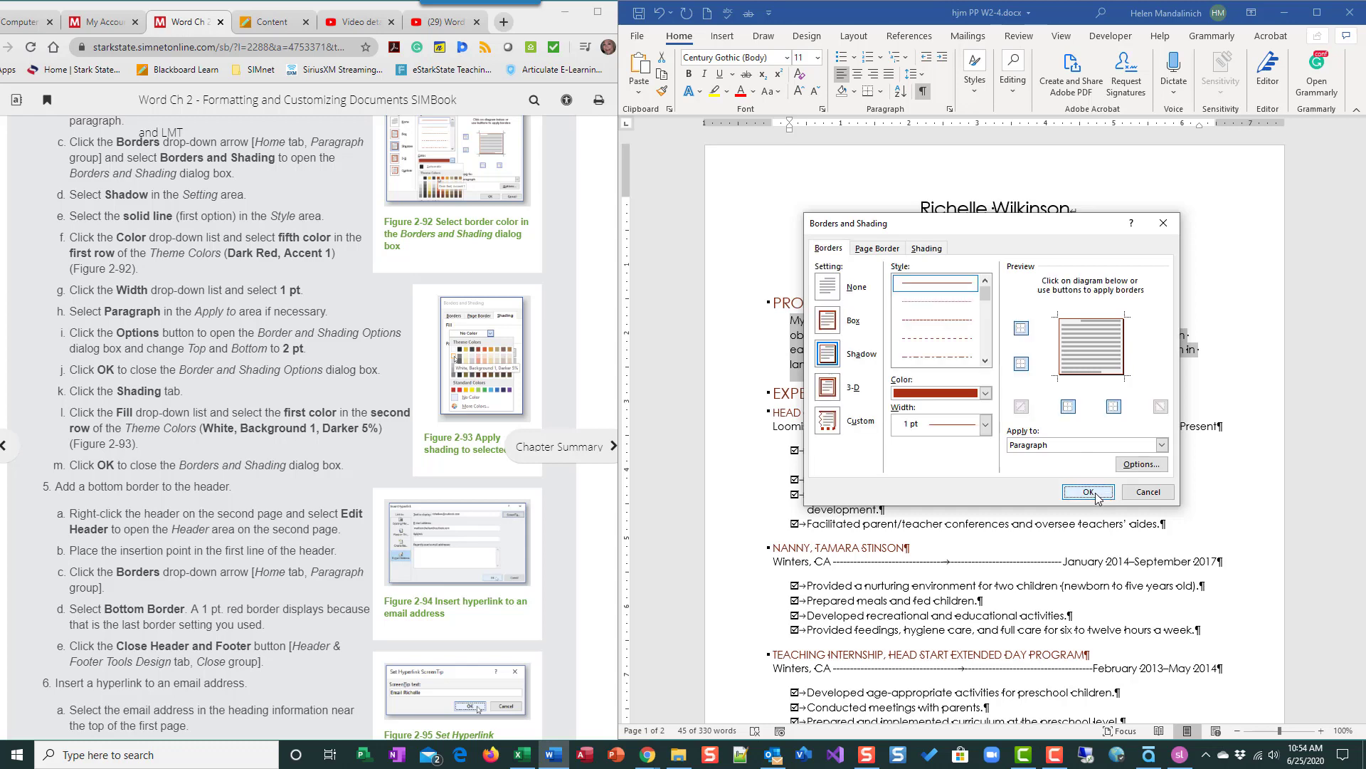
- Deselect the Profile paragraph and hide the formatting marks in the resume
click(1181, 700)
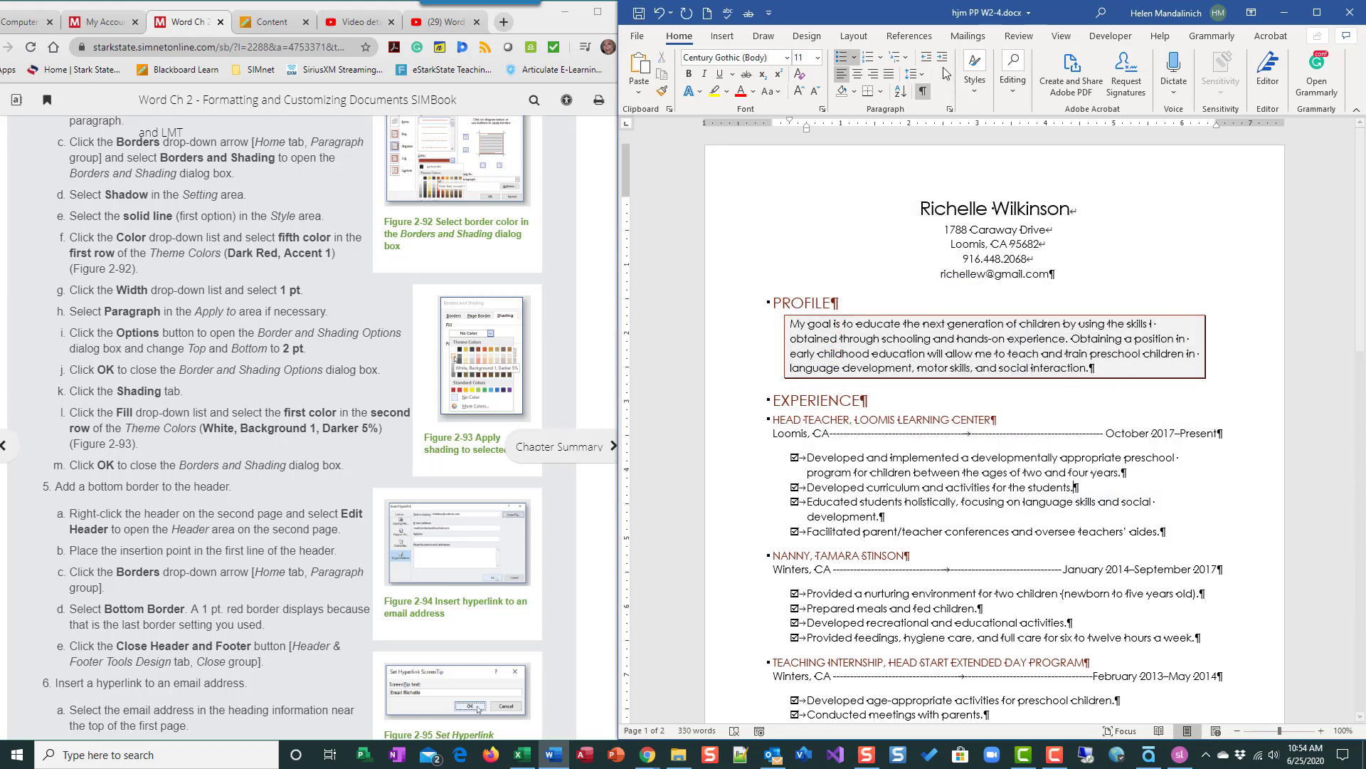
click(925, 93)
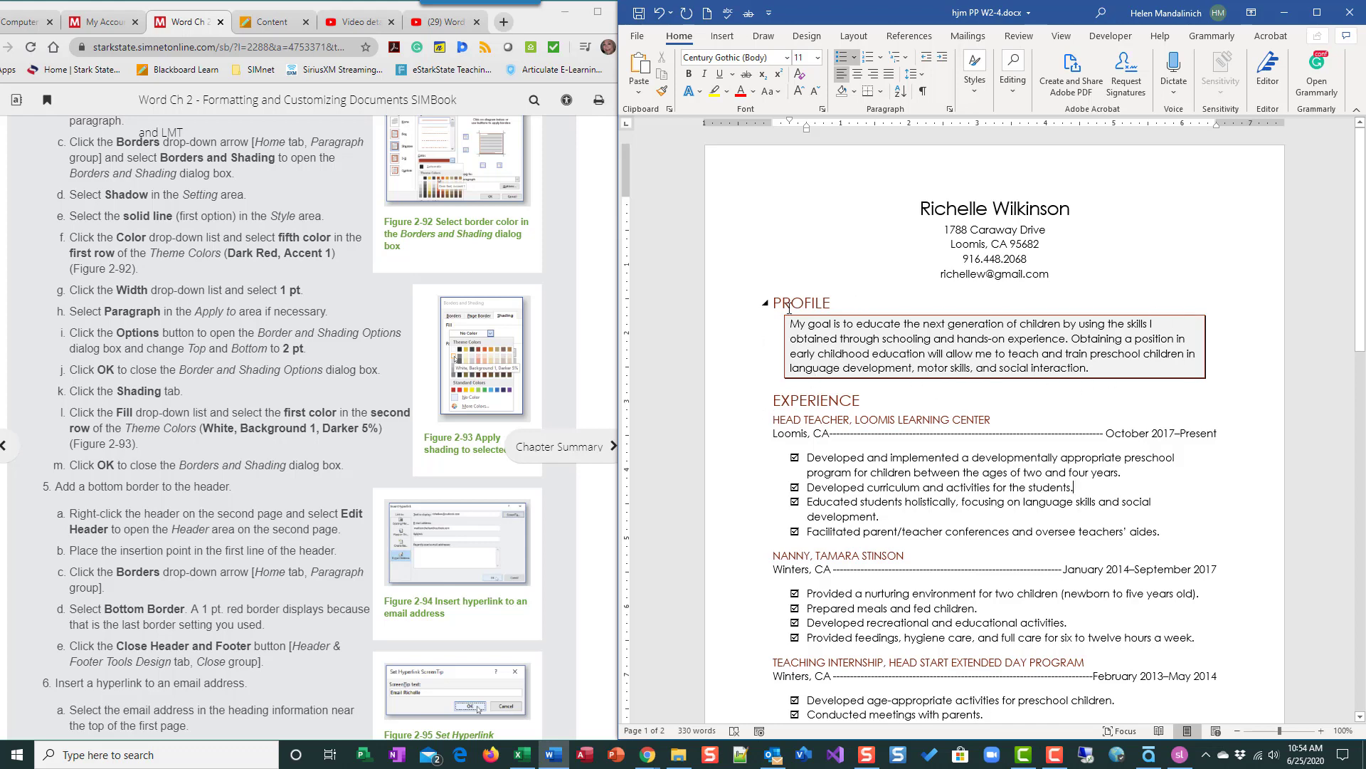
- Review the project instructions for adding a bottom border to the second-page header and inserting the e-mail hyperlink
scroll(107, 463, down, 3)
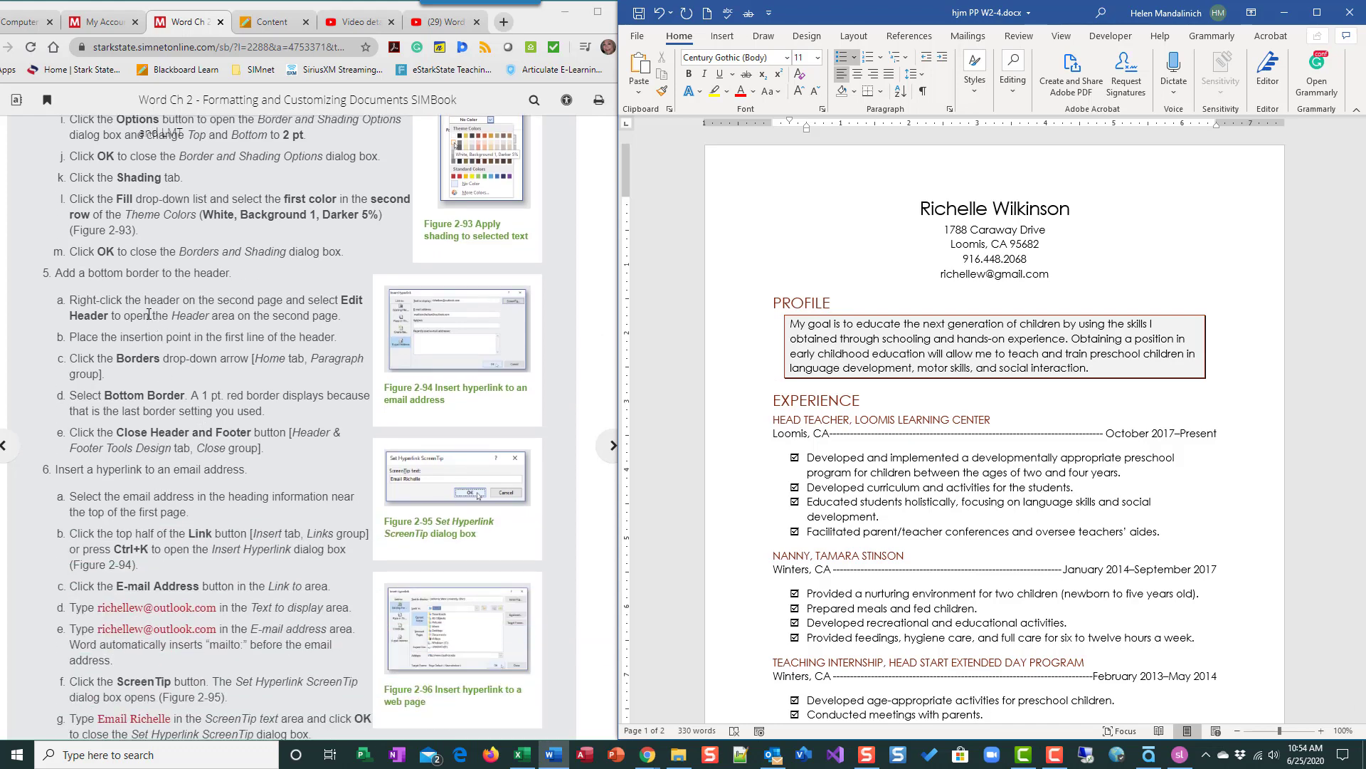
click(125, 269)
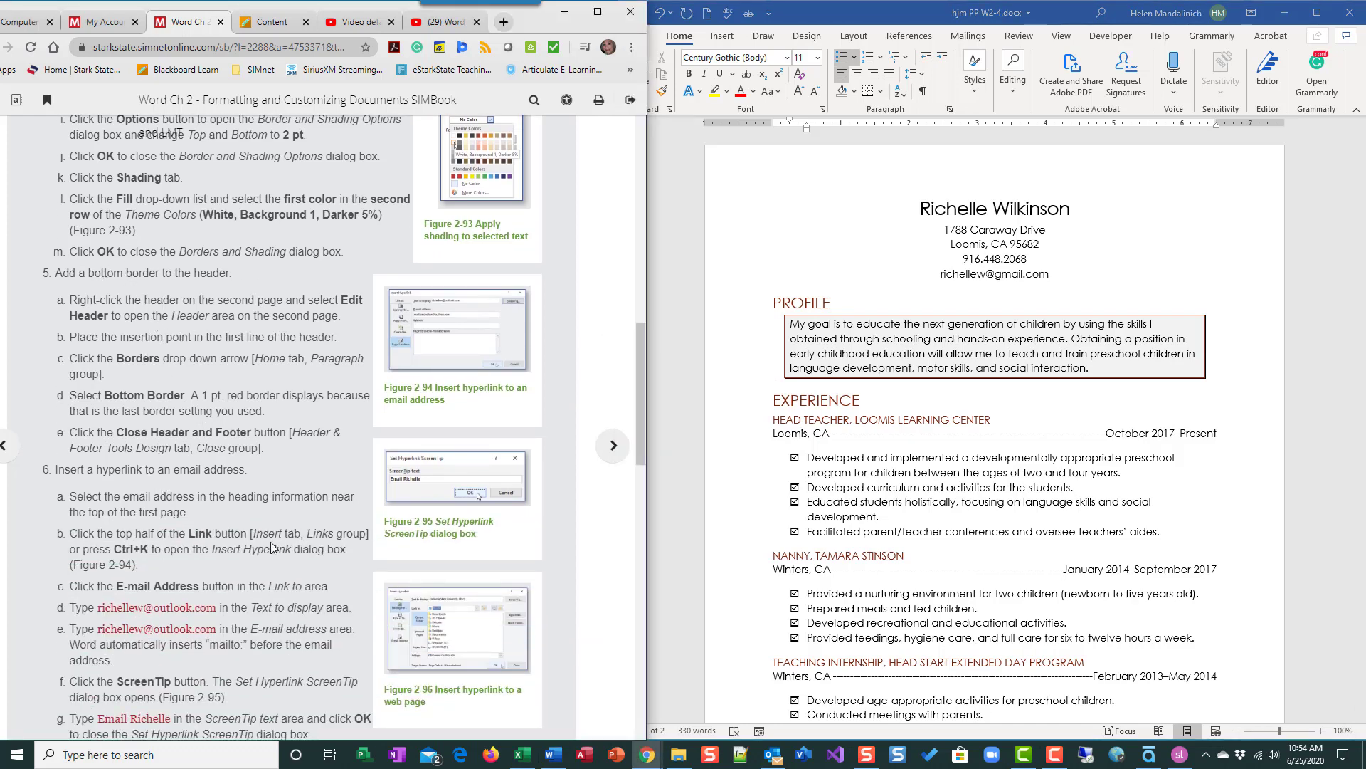
scroll(272, 547, down, 15)
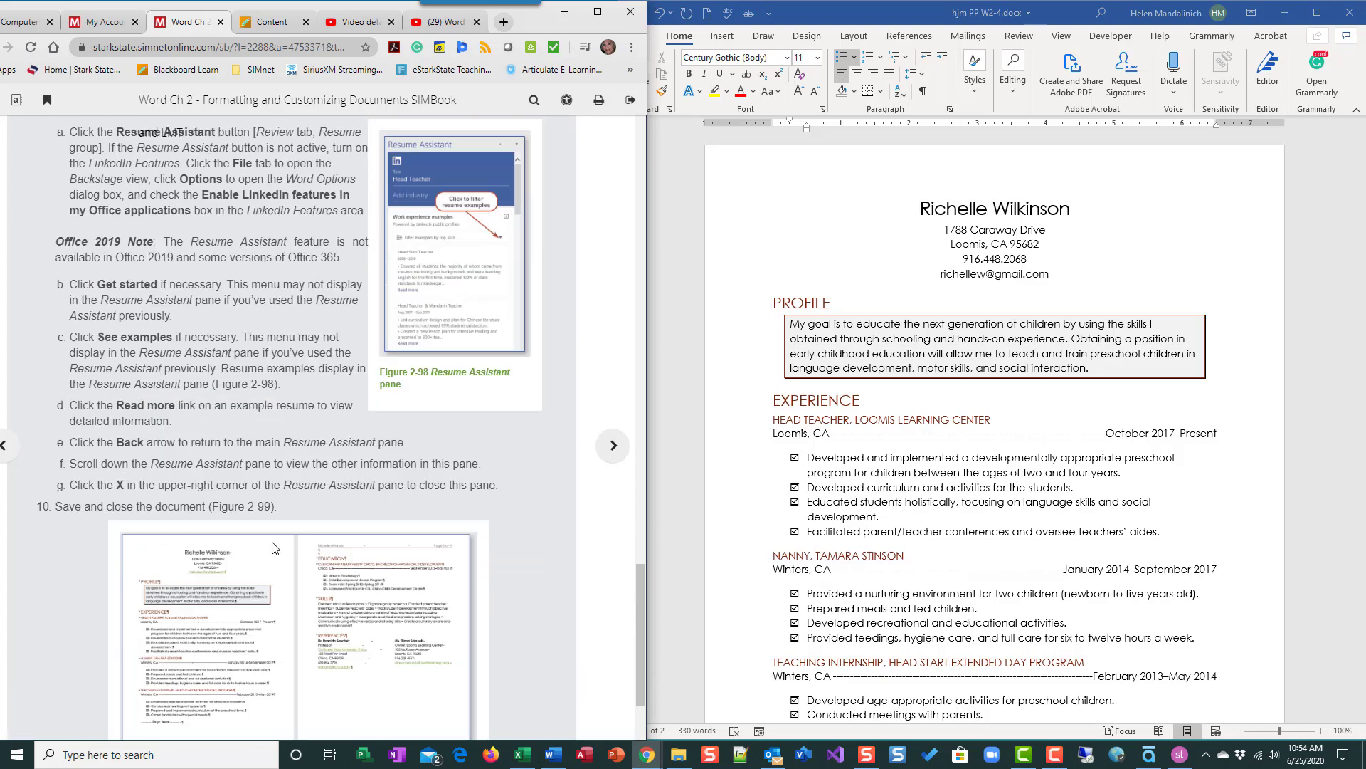
scroll(272, 548, up, 18)
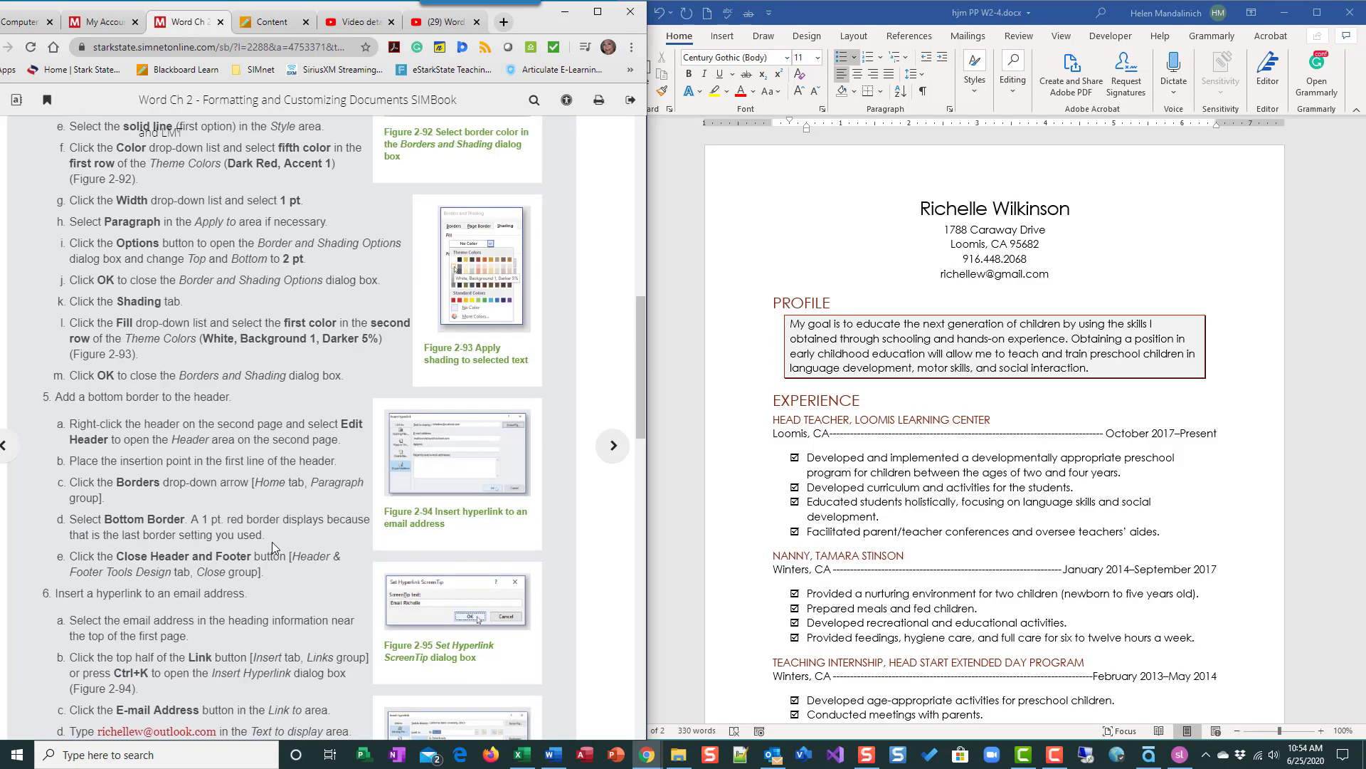
scroll(272, 541, down, 2)
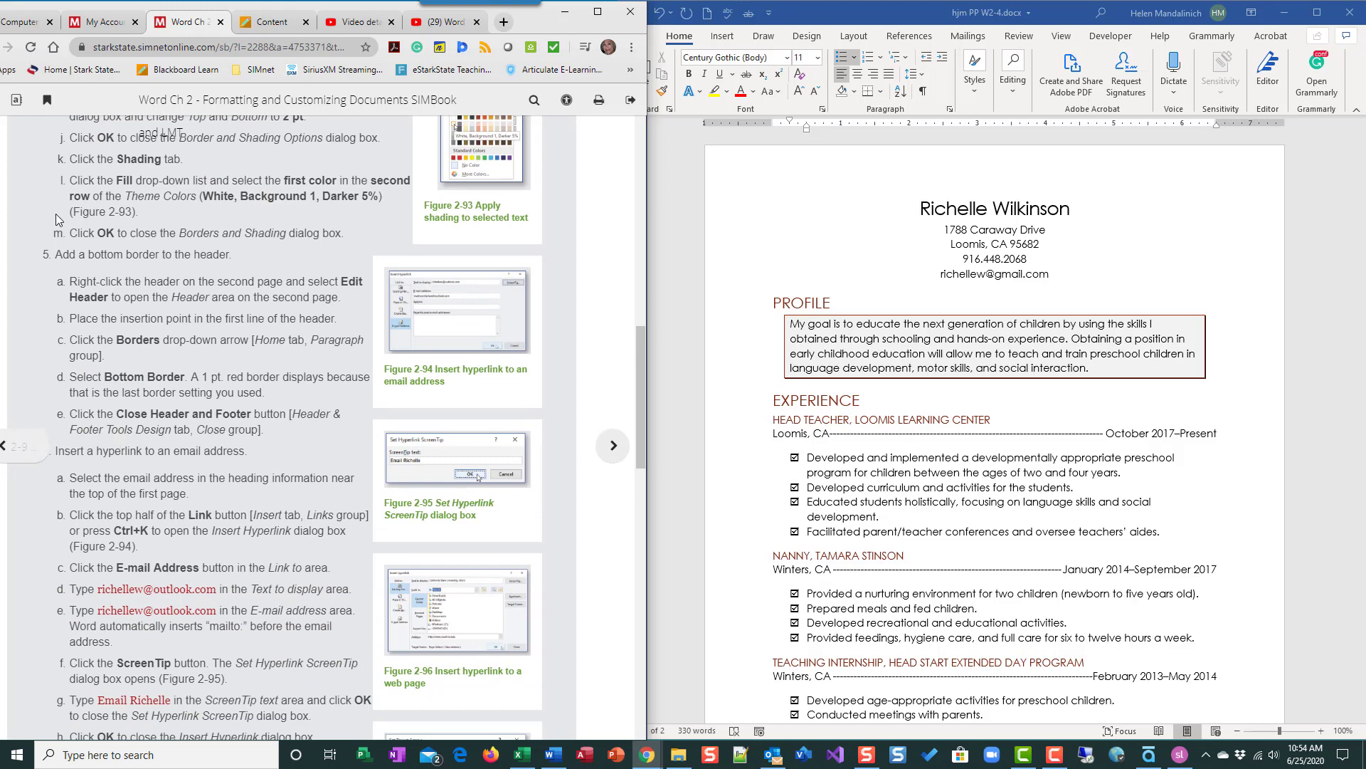